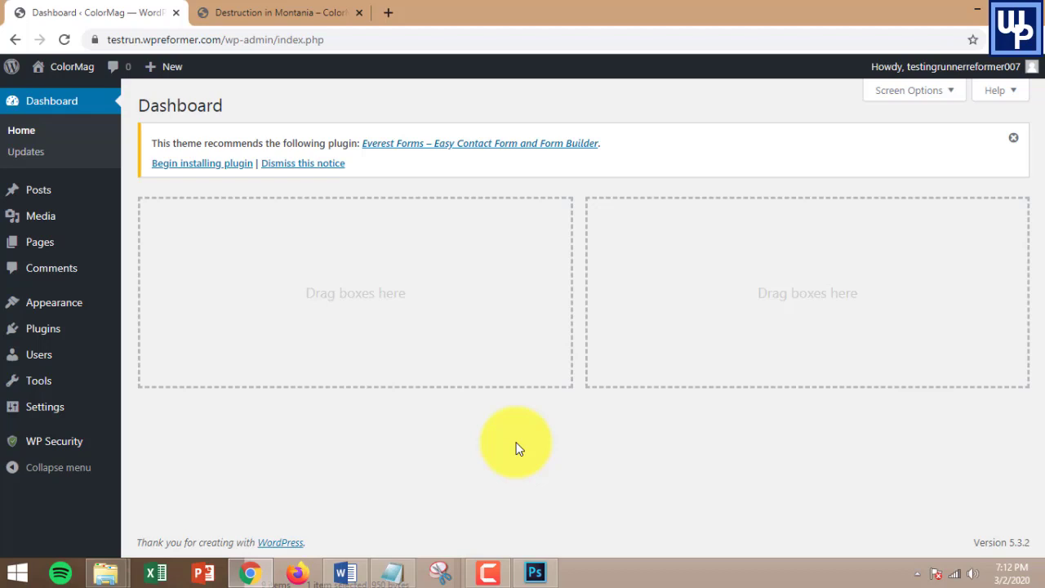
Step: Bring the Word document 'HOW TO REPLACE IMAGES ON YOUR WORDPRESS WEBSITE THE EASIEST WAY' to the front
left_click(343, 572)
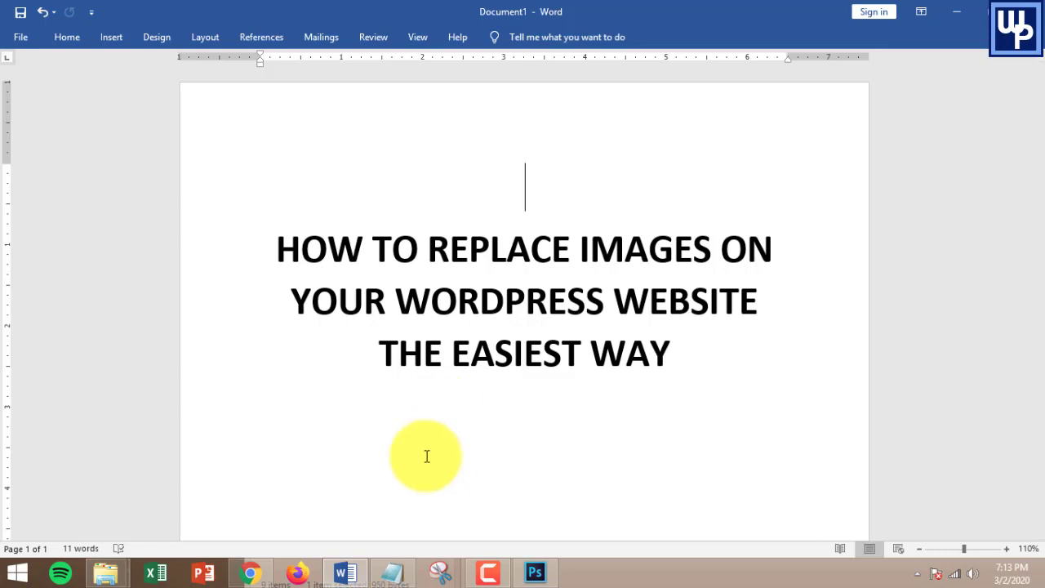
Step: Return to the ColorMag site's WordPress admin dashboard in Chrome
left_click(250, 570)
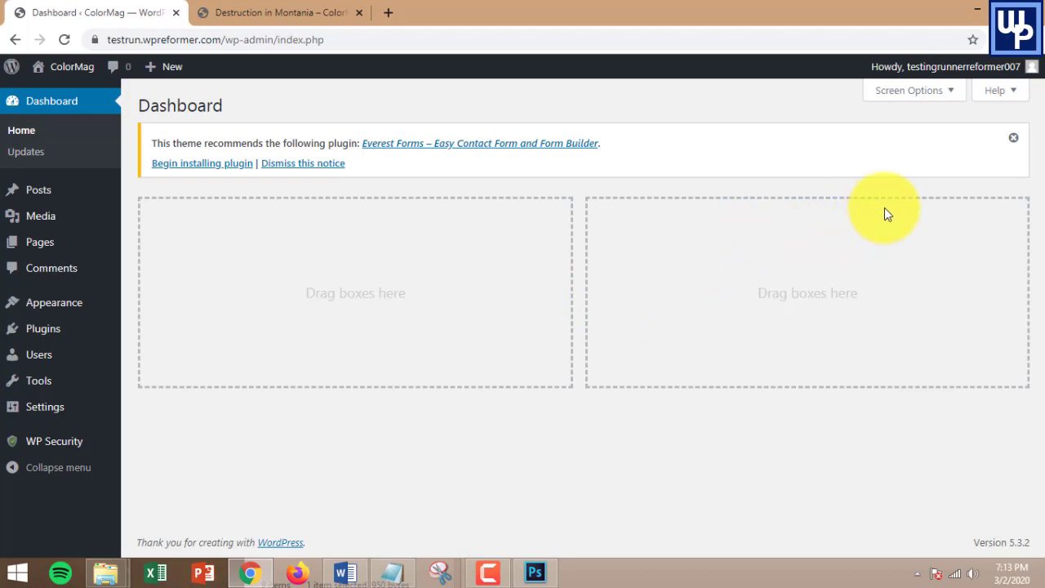
Step: Open Plugins > Add New and bring up the Notepad note listing Enable Media Replace and ShortPixel
mouse_move(51, 338)
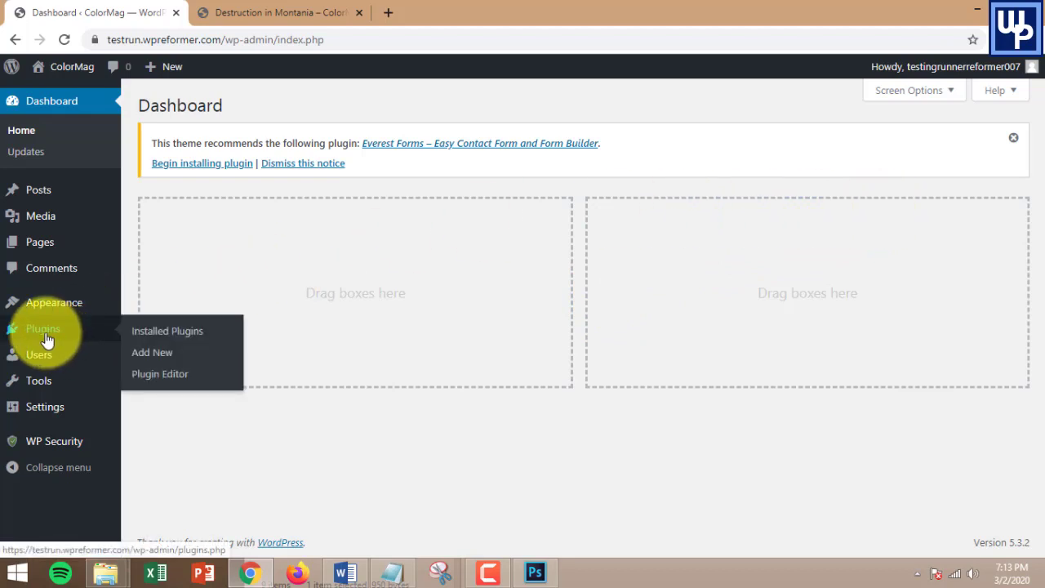
left_click(157, 358)
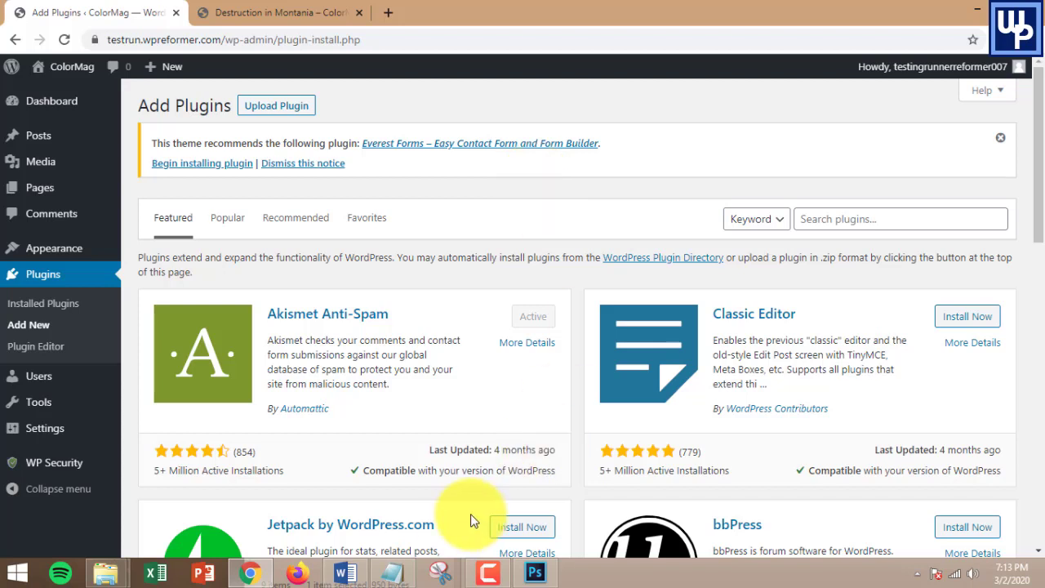
left_click(406, 578)
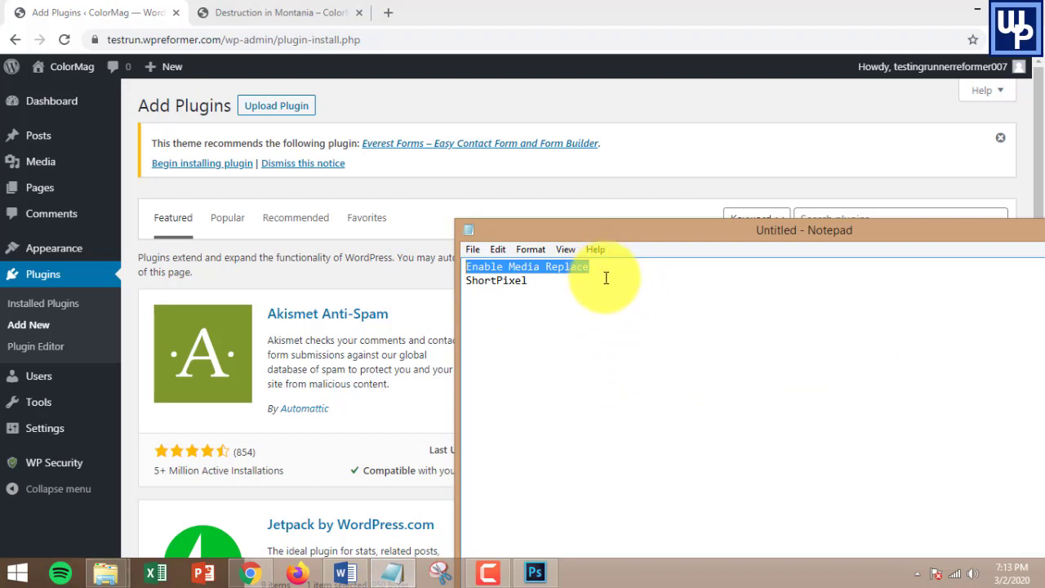
Step: Search the plugin directory for 'Enable Media Replace' by pasting the name
left_click(694, 209)
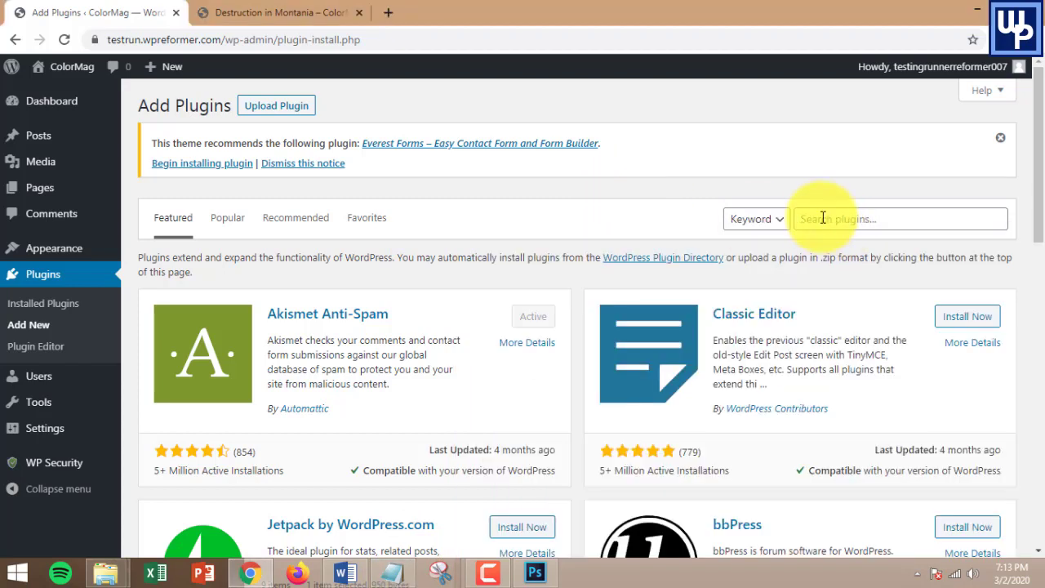
left_click(832, 217)
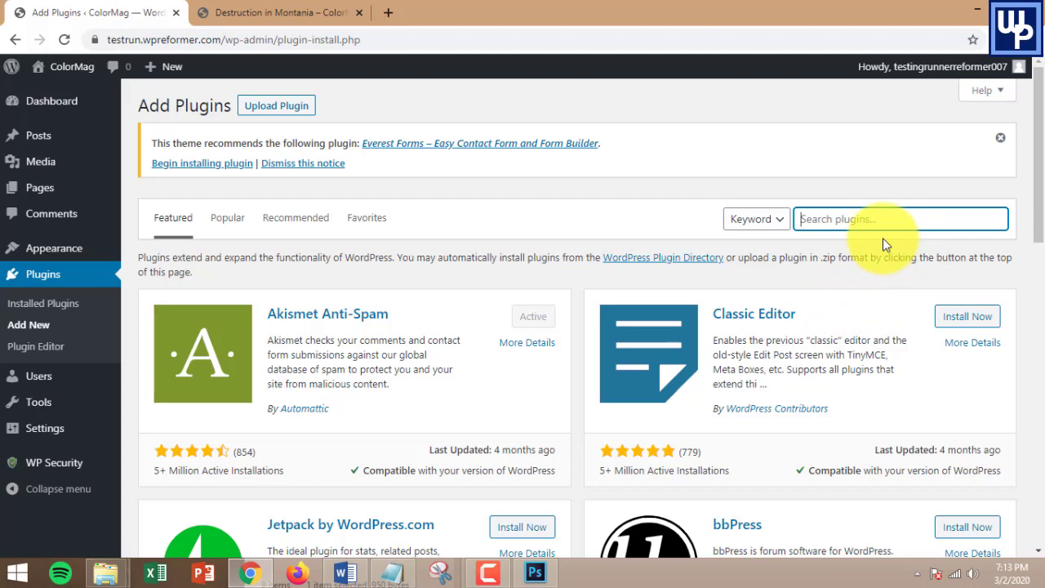
type("Enable Media Replace")
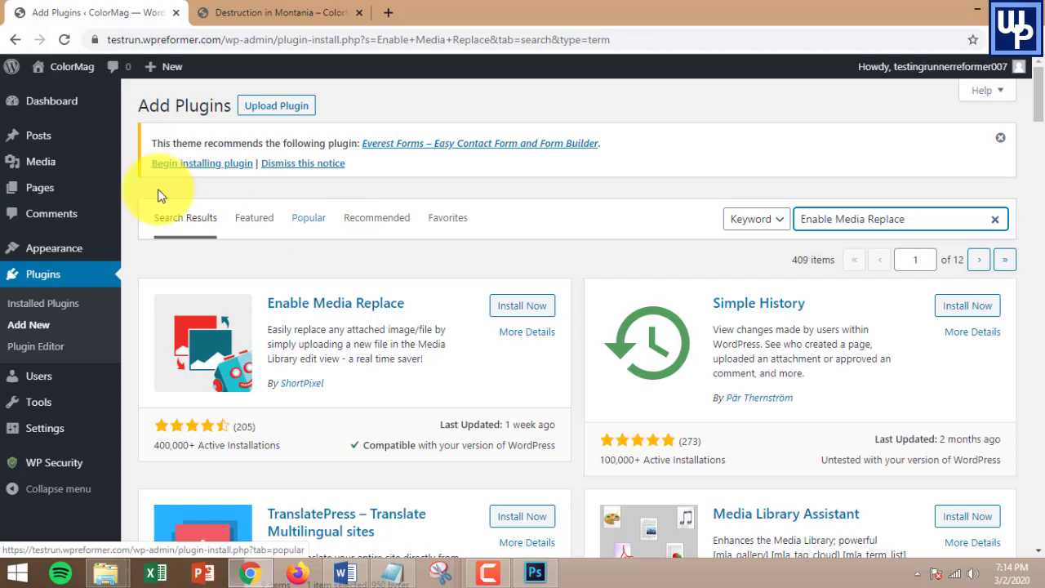
Step: Open Media > Library and browse the 59 uploaded images, such as fireman-100722_1280.jpg
mouse_move(35, 155)
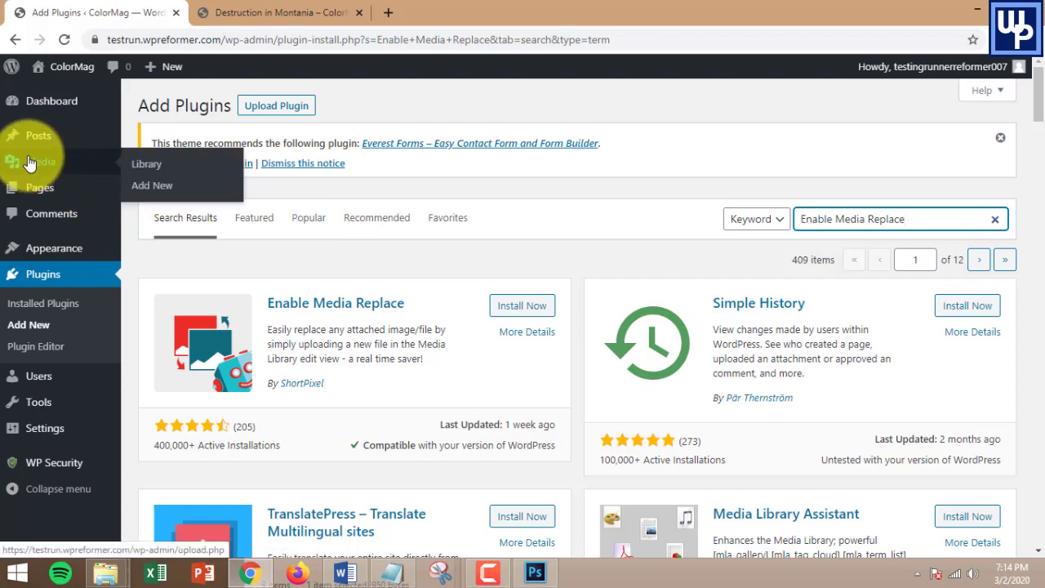
left_click(137, 167)
scroll(627, 220, "down", 15)
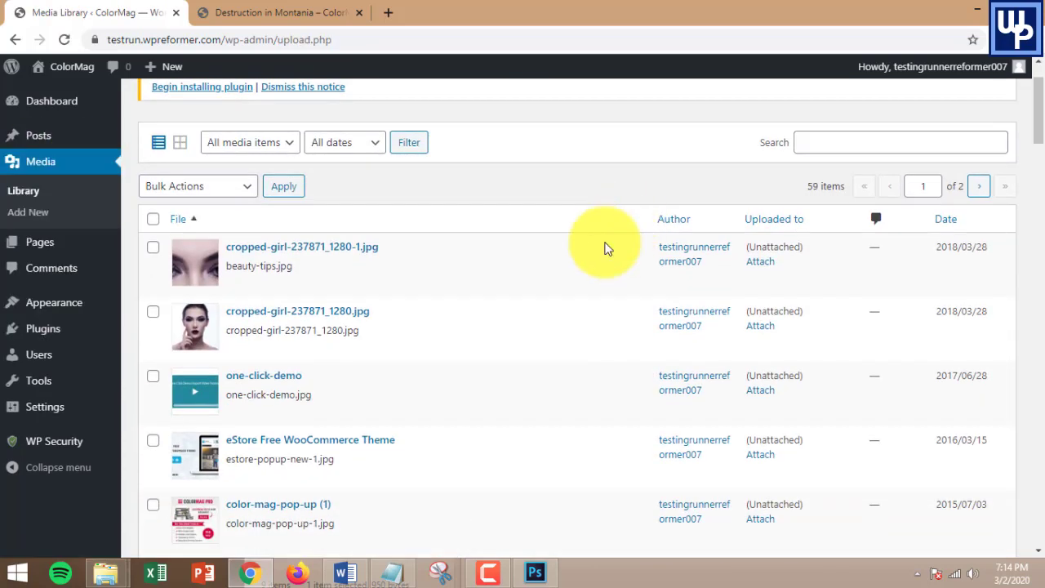
scroll(607, 245, "down", 12)
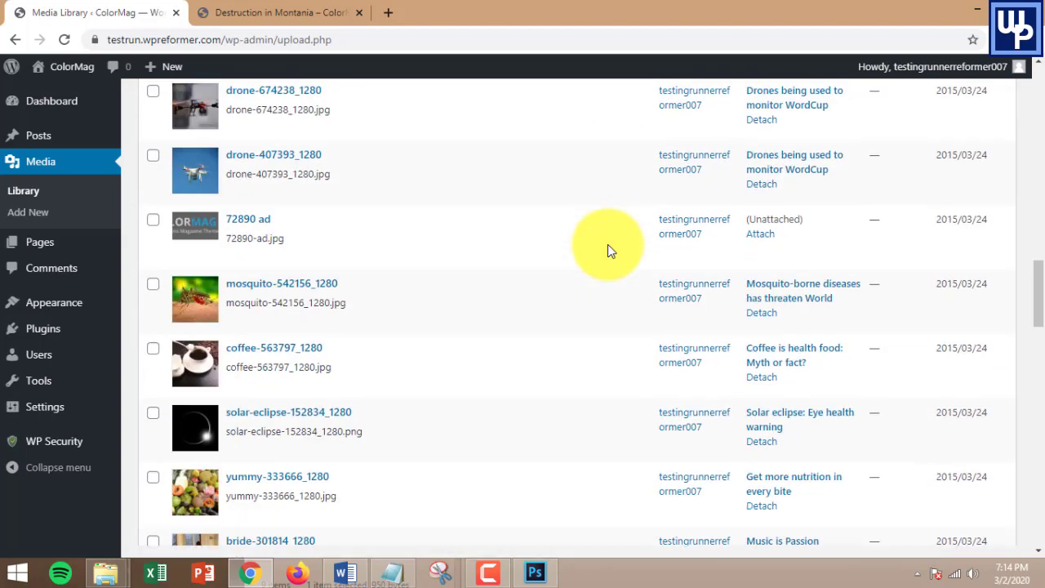
scroll(608, 245, "down", 10)
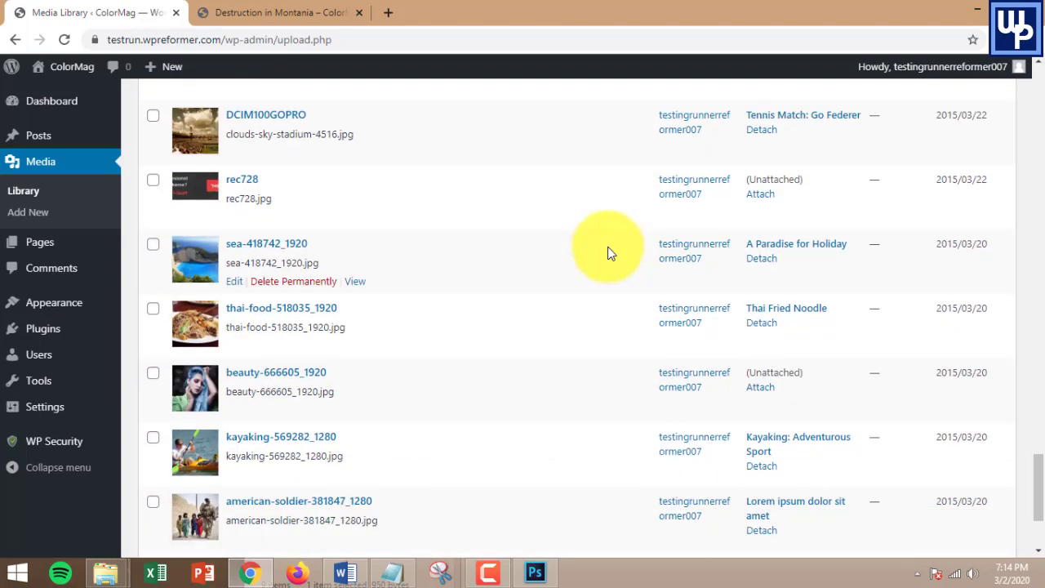
scroll(245, 319, "down", 3)
scroll(249, 343, "up", 3)
scroll(248, 350, "up", 10)
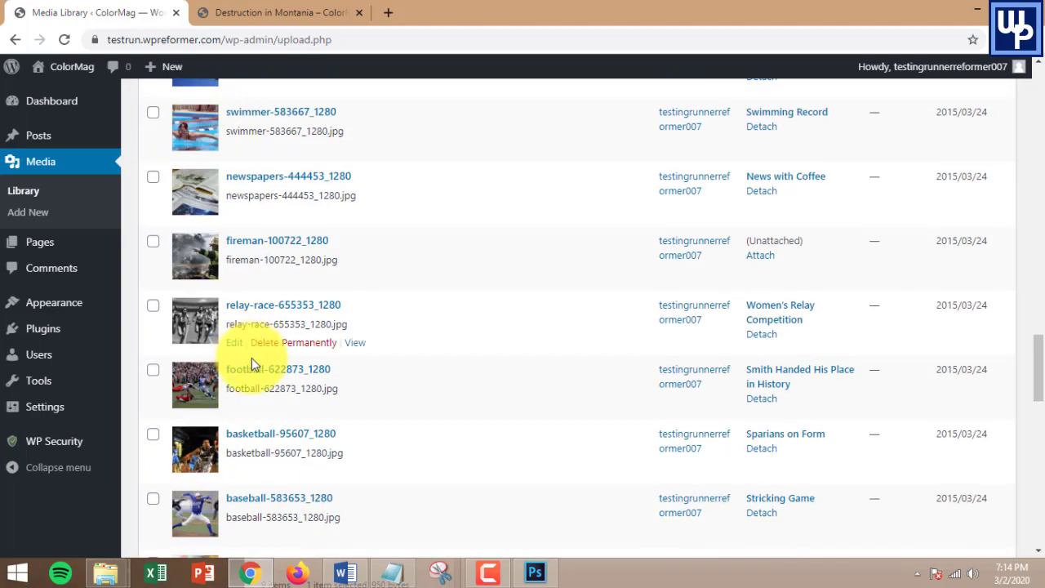
scroll(252, 364, "up", 8)
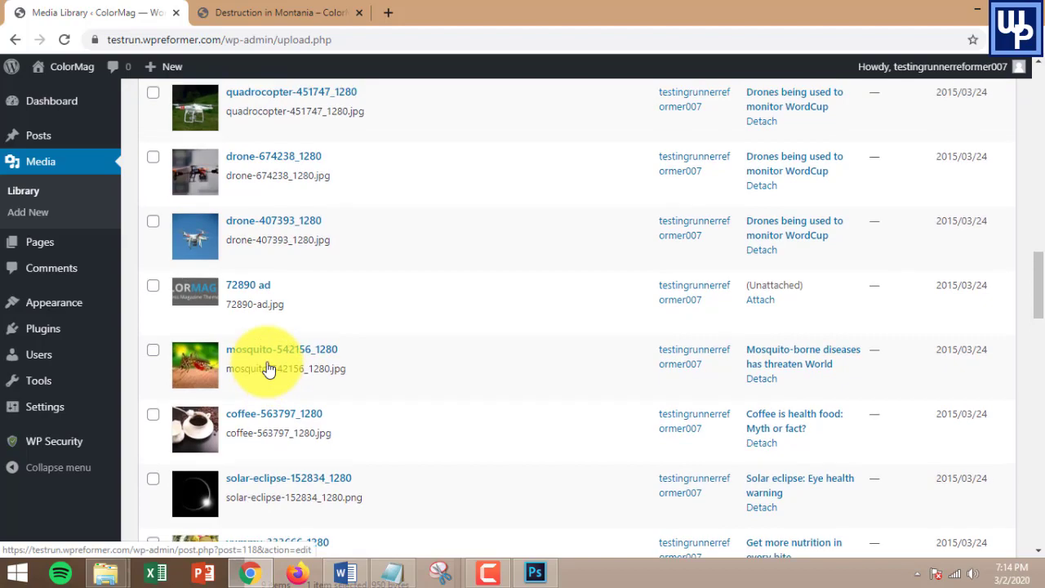
scroll(265, 369, "up", 8)
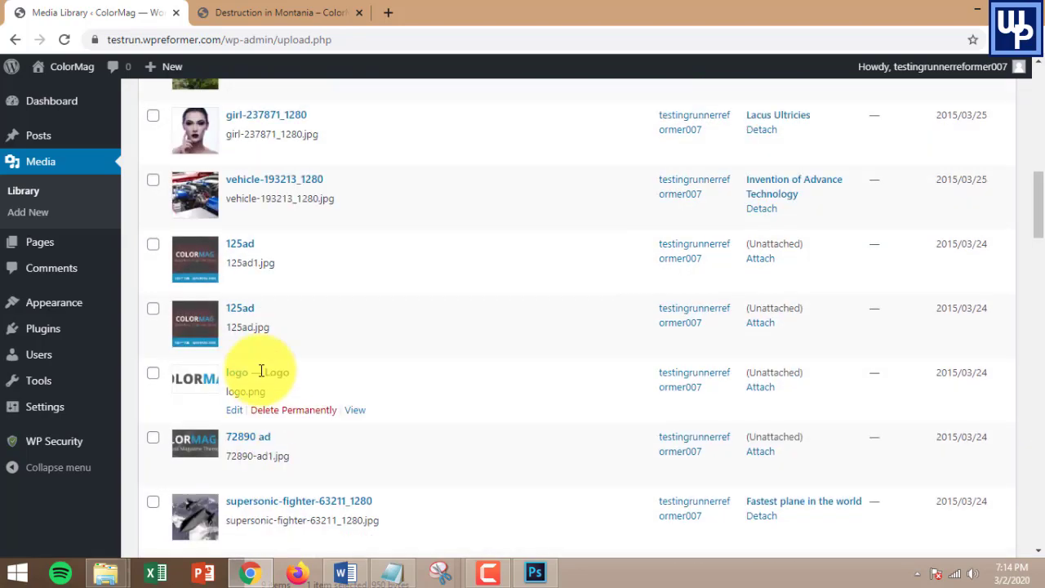
scroll(261, 372, "up", 10)
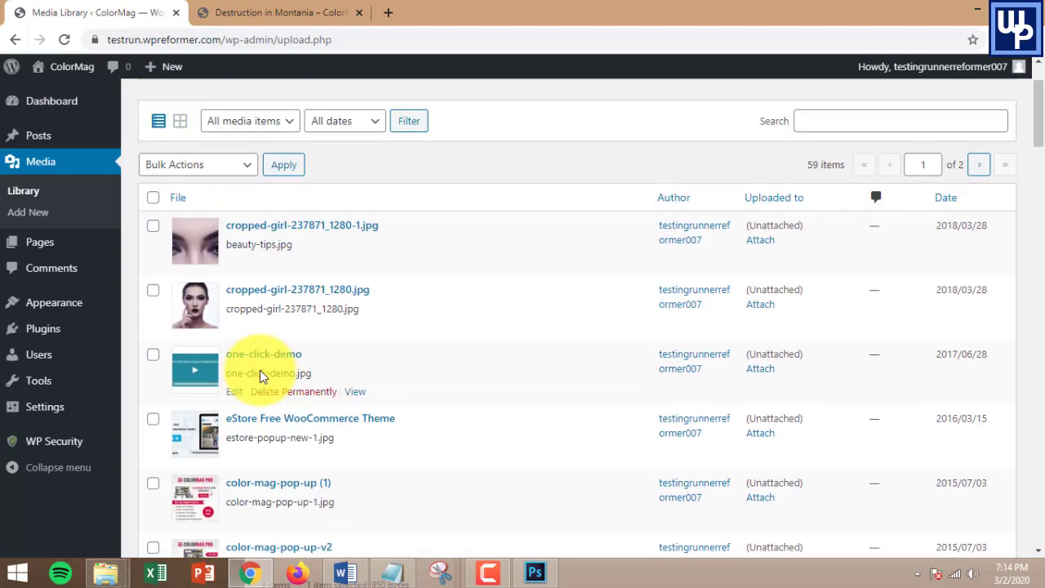
scroll(260, 370, "down", 12)
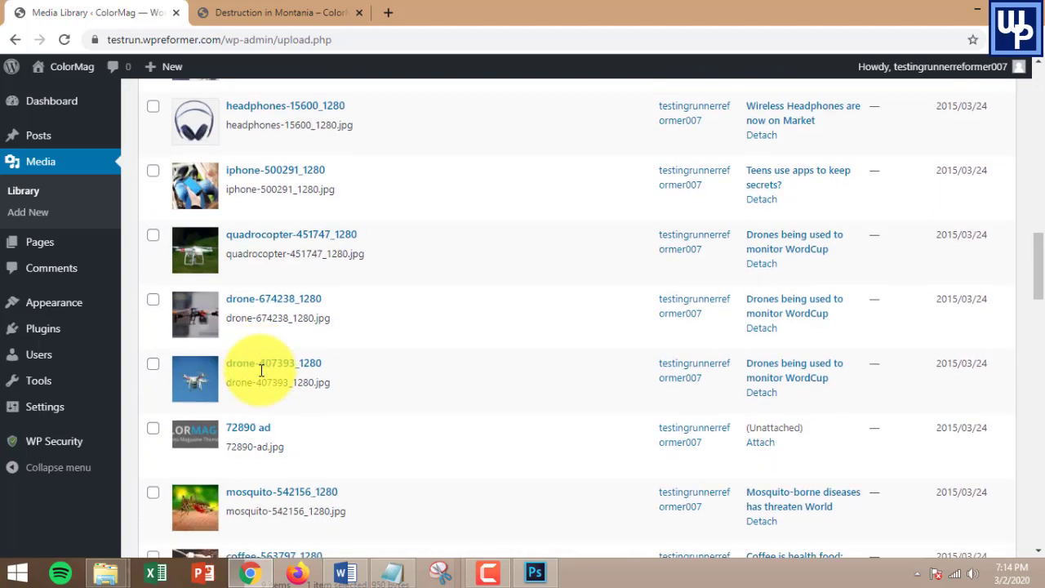
scroll(261, 371, "down", 9)
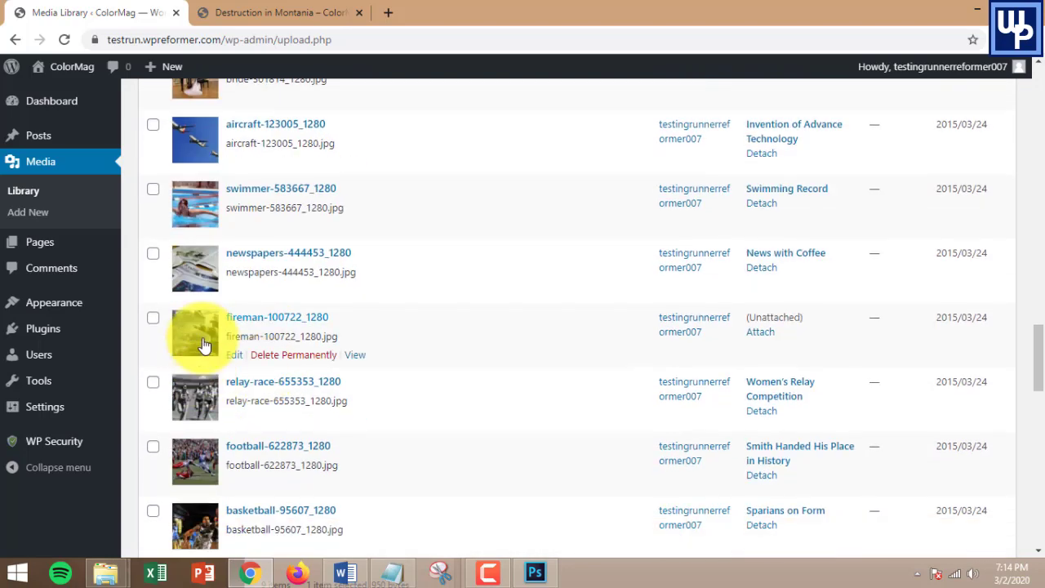
scroll(310, 229, "up", 2)
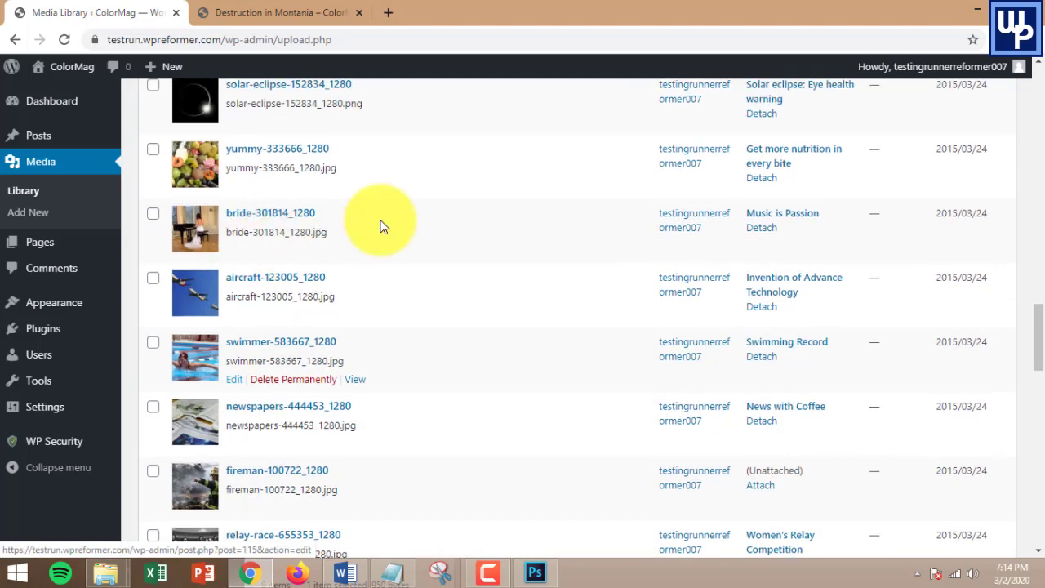
scroll(396, 257, "down", 3)
scroll(362, 275, "up", 3)
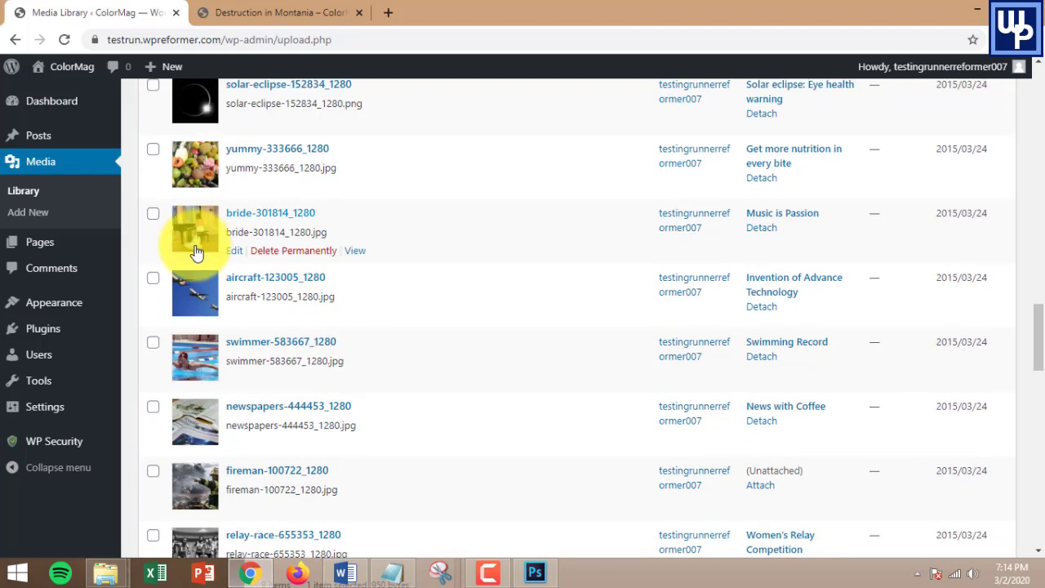
scroll(336, 237, "down", 3)
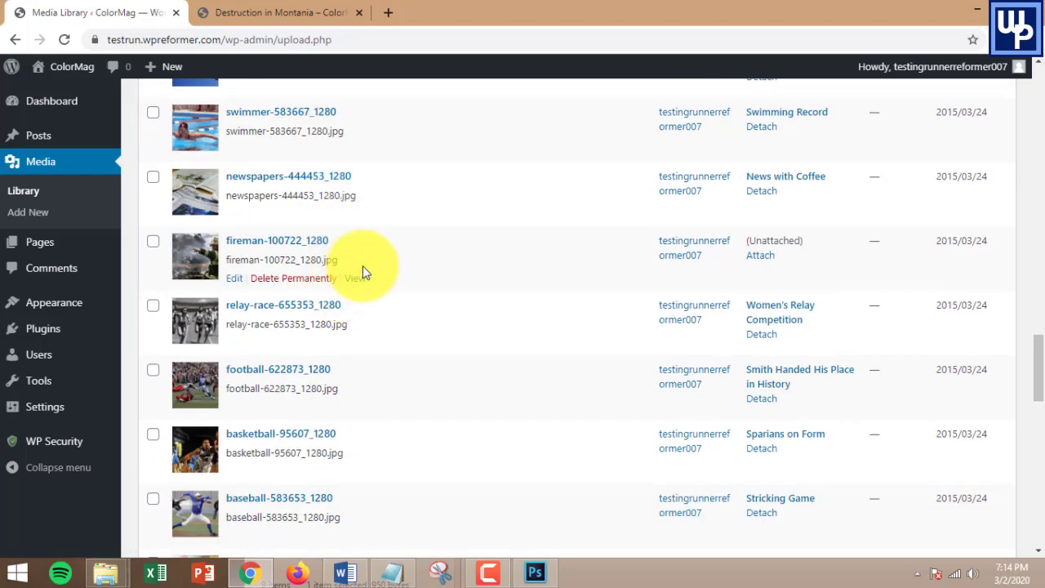
scroll(430, 311, "up", 4)
scroll(430, 311, "down", 4)
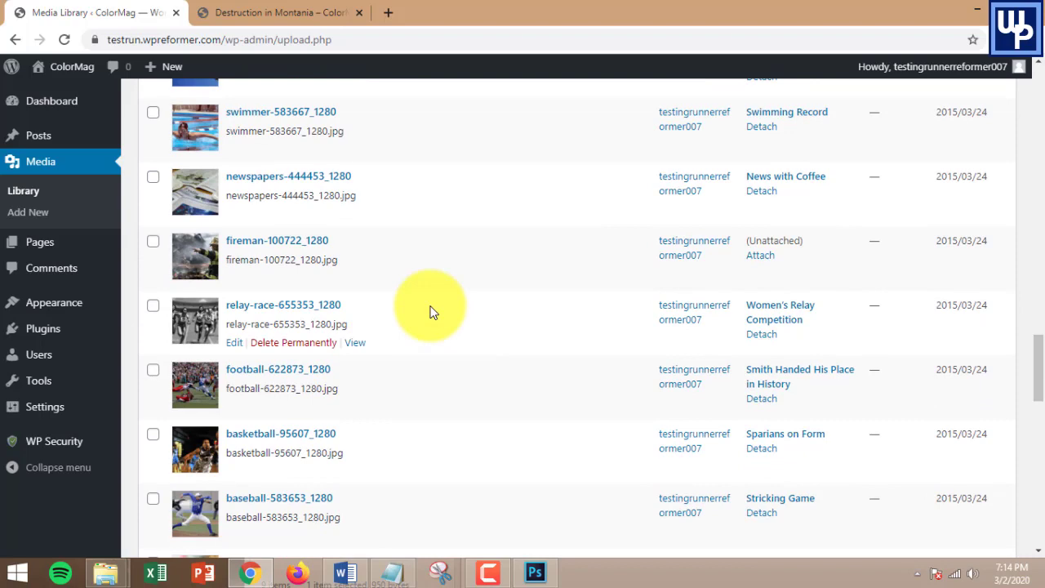
scroll(433, 313, "down", 2)
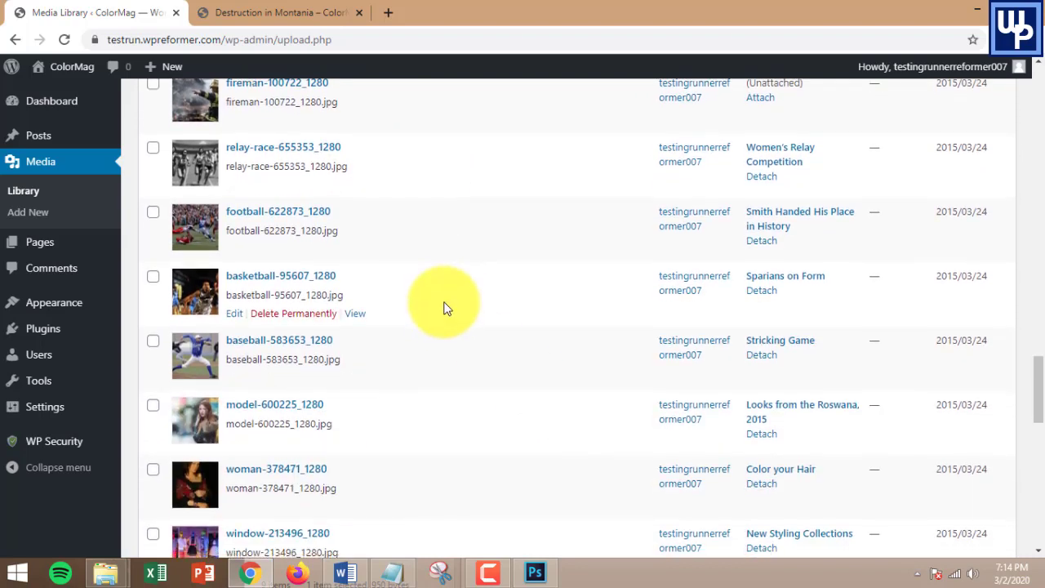
scroll(425, 335, "down", 3)
scroll(294, 343, "up", 5)
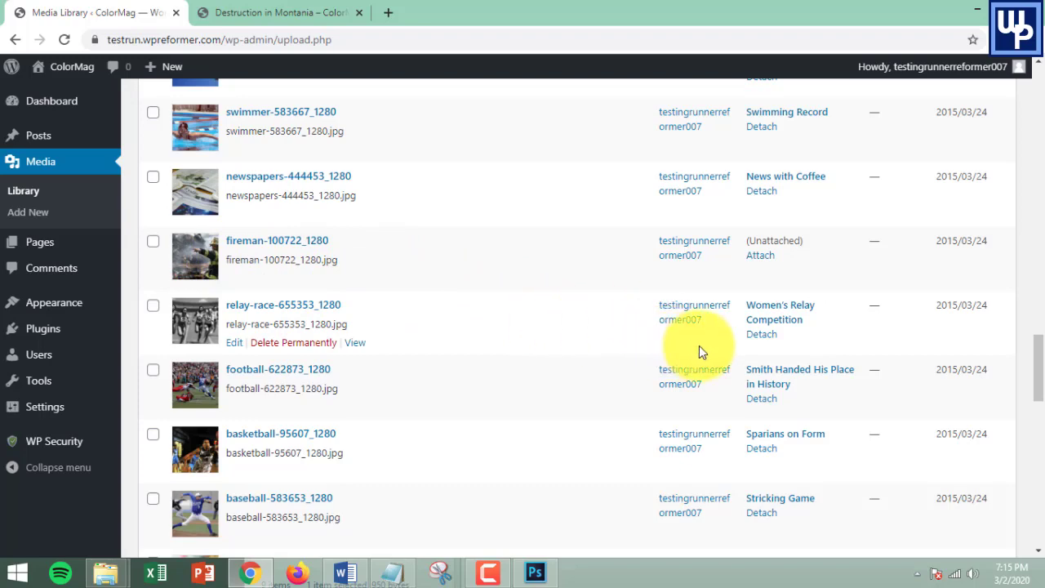
Step: Reopen the Add Plugins page alongside the Notepad note of plugin names
scroll(93, 305, "up", 2)
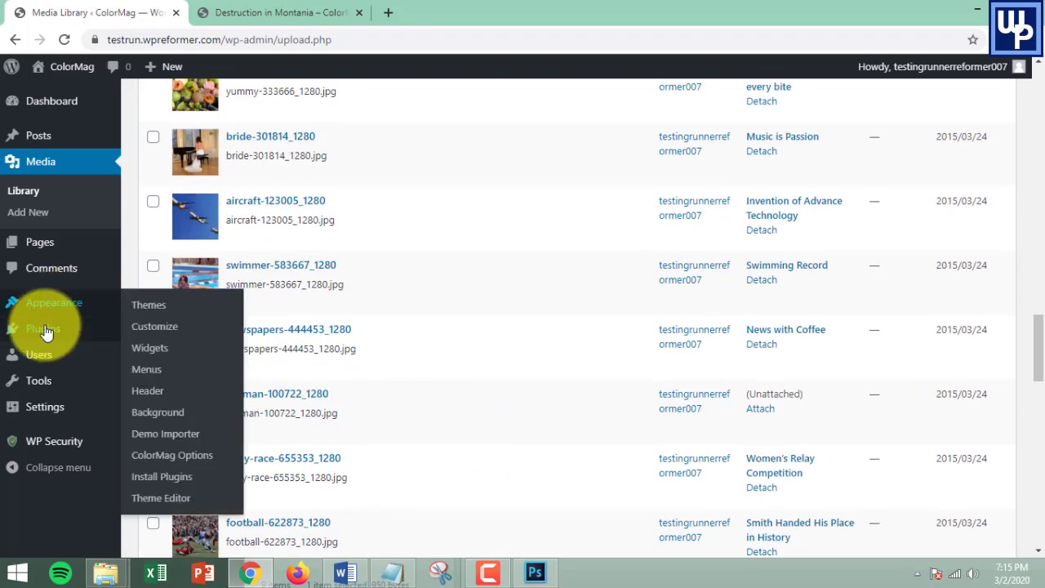
mouse_move(40, 333)
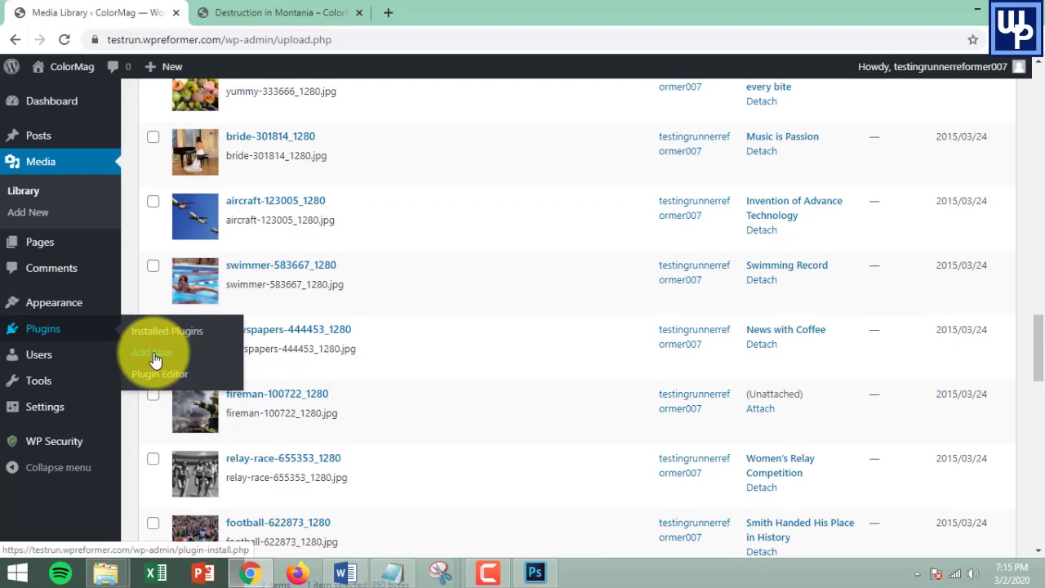
left_click(155, 360)
left_click(394, 571)
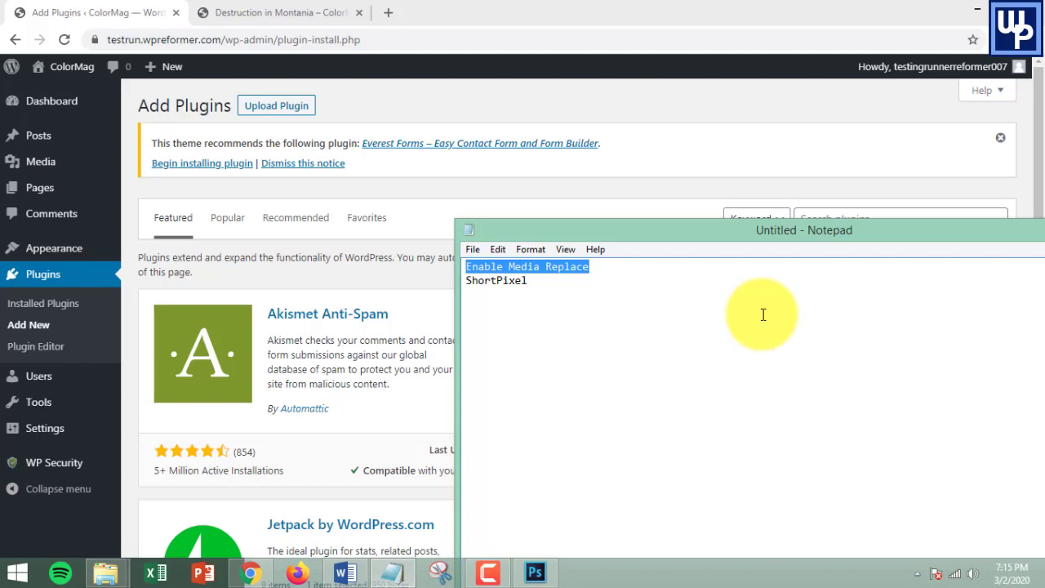
left_click(590, 6)
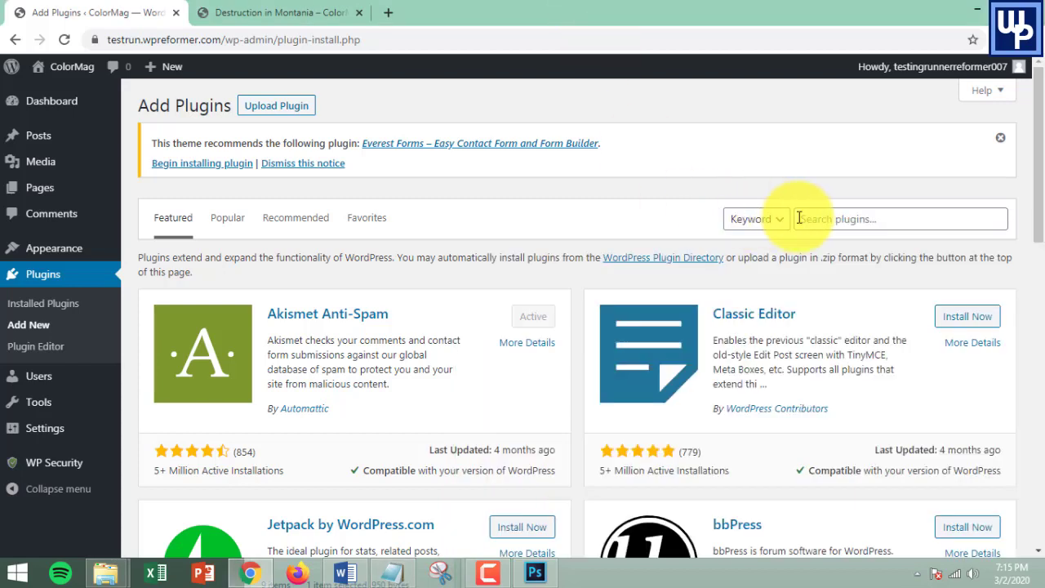
Step: Search for 'Enable Media Replace', then install and activate the plugin
left_click(827, 218)
type("Enable Media Replace")
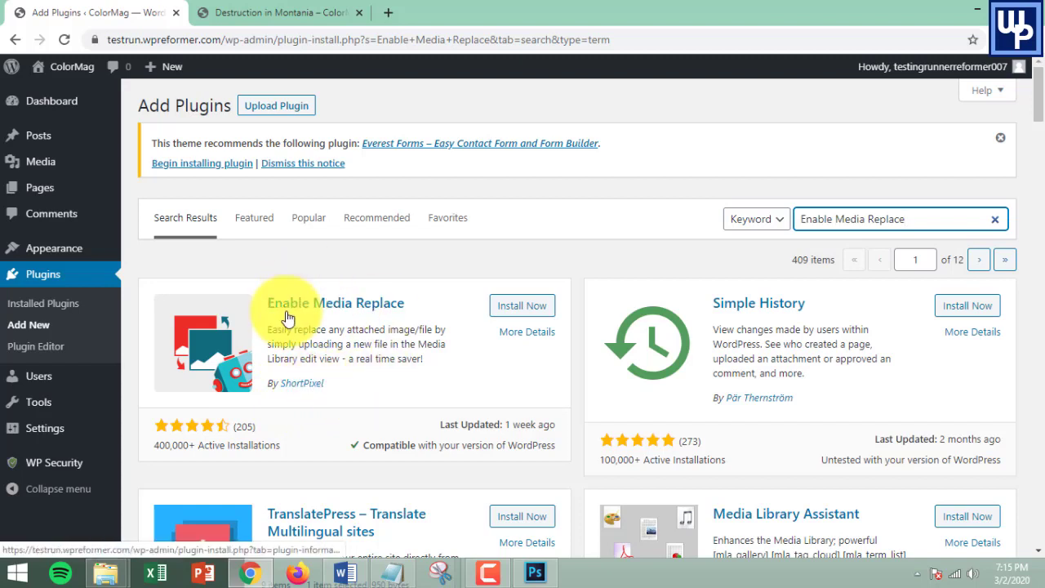
left_click(536, 305)
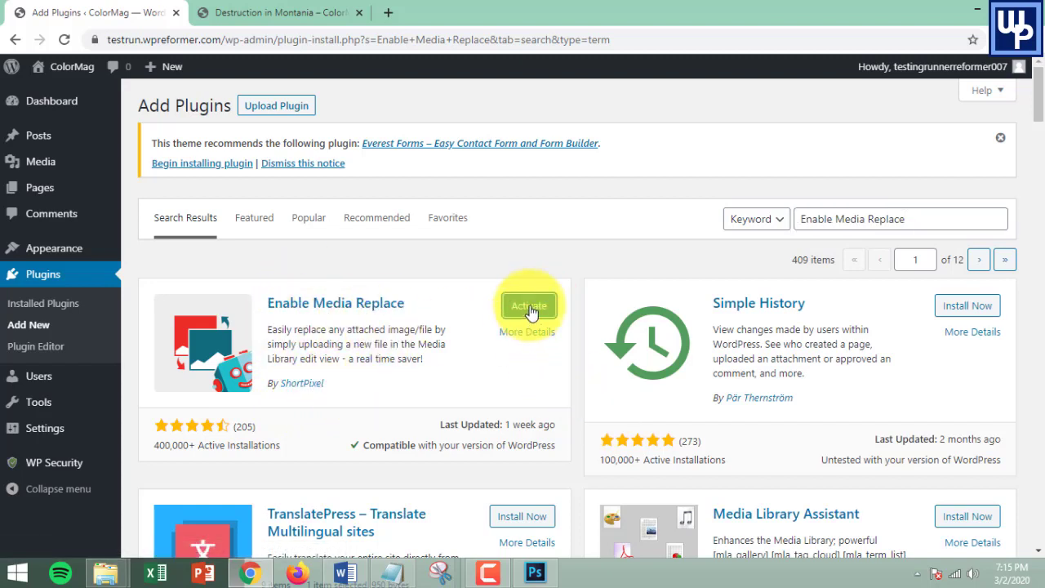
left_click(530, 309)
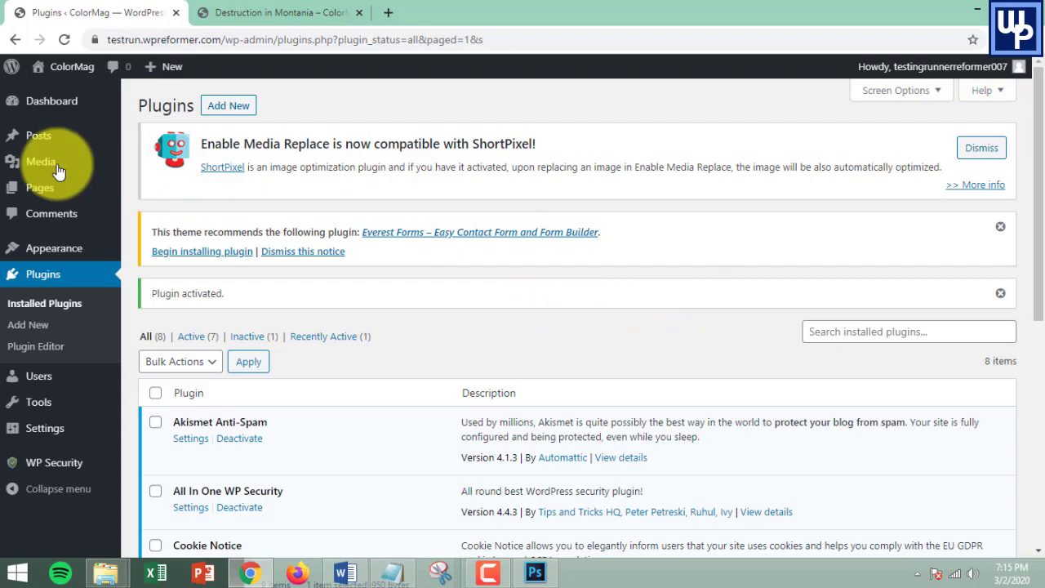
Step: Go to the Media Library and scroll through the uploaded images
mouse_move(32, 160)
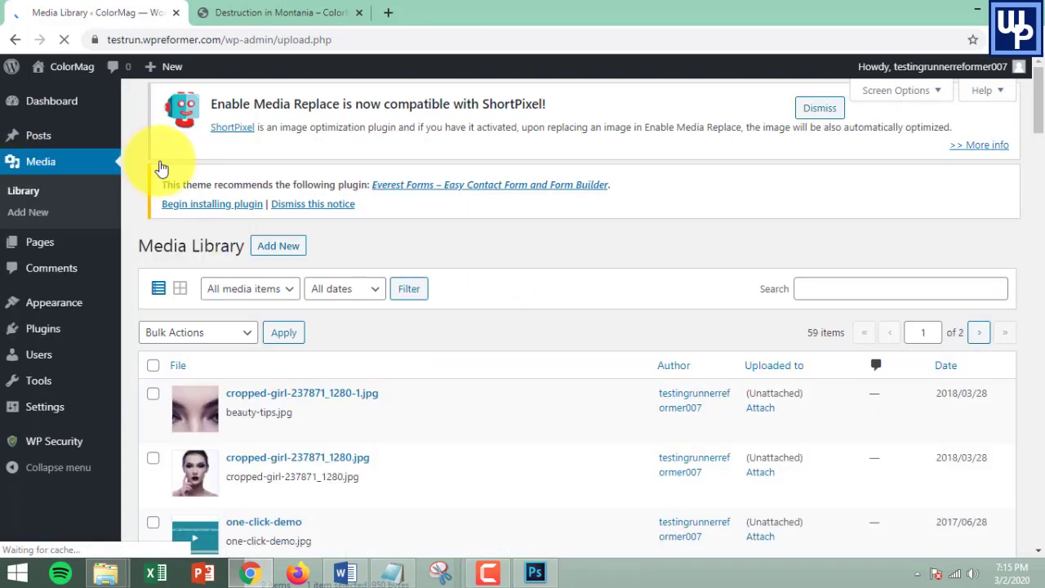
scroll(625, 352, "down", 10)
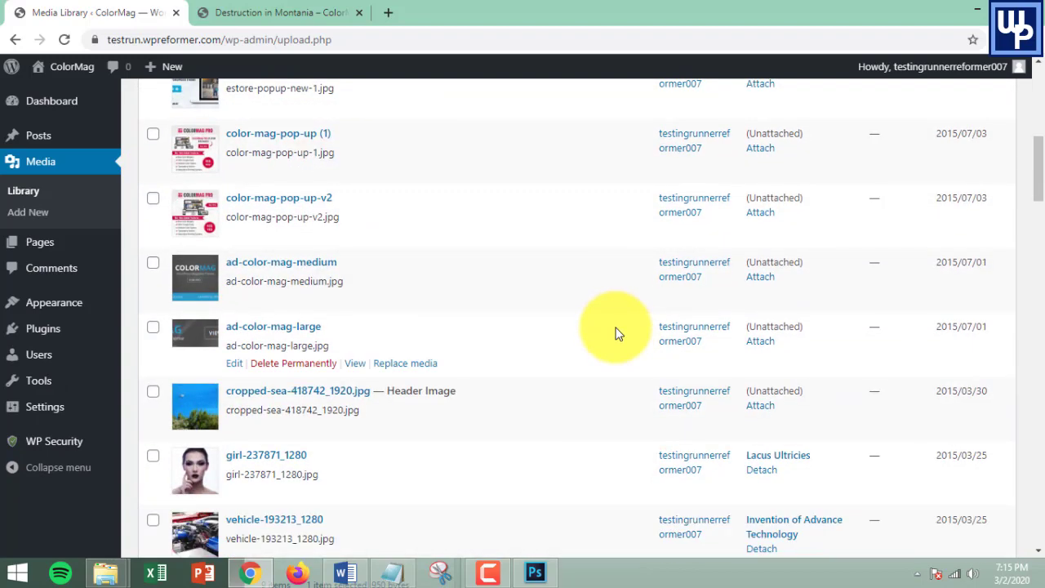
scroll(628, 333, "down", 1)
scroll(629, 333, "up", 1)
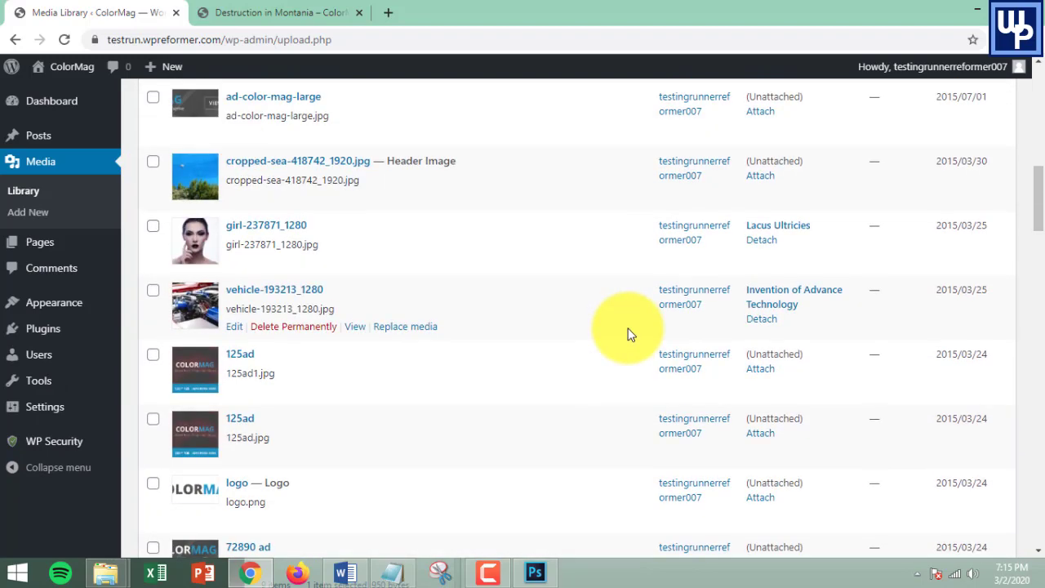
scroll(629, 333, "down", 4)
scroll(629, 333, "down", 5)
scroll(626, 327, "up", 15)
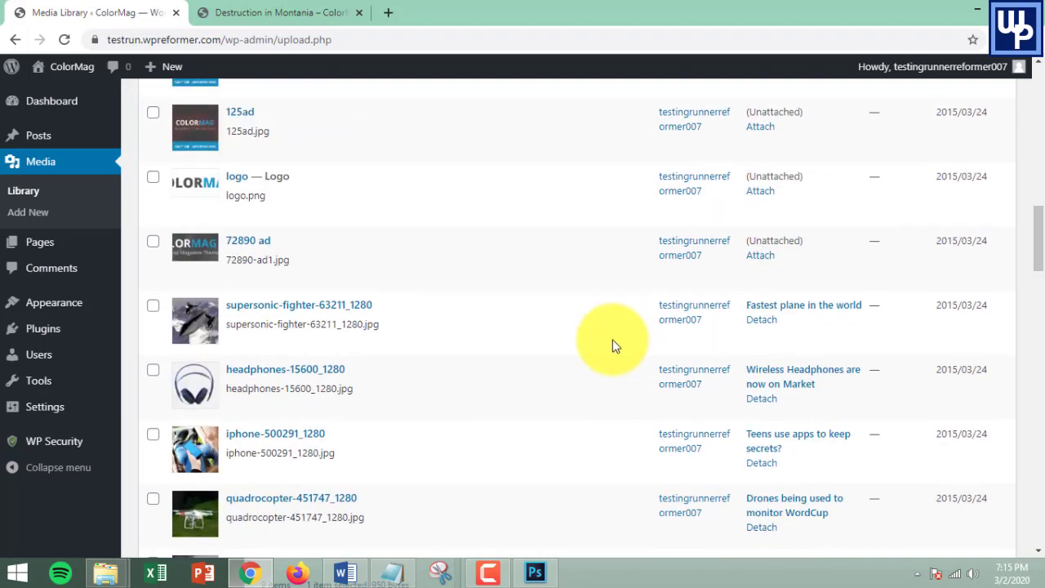
scroll(553, 247, "up", 3)
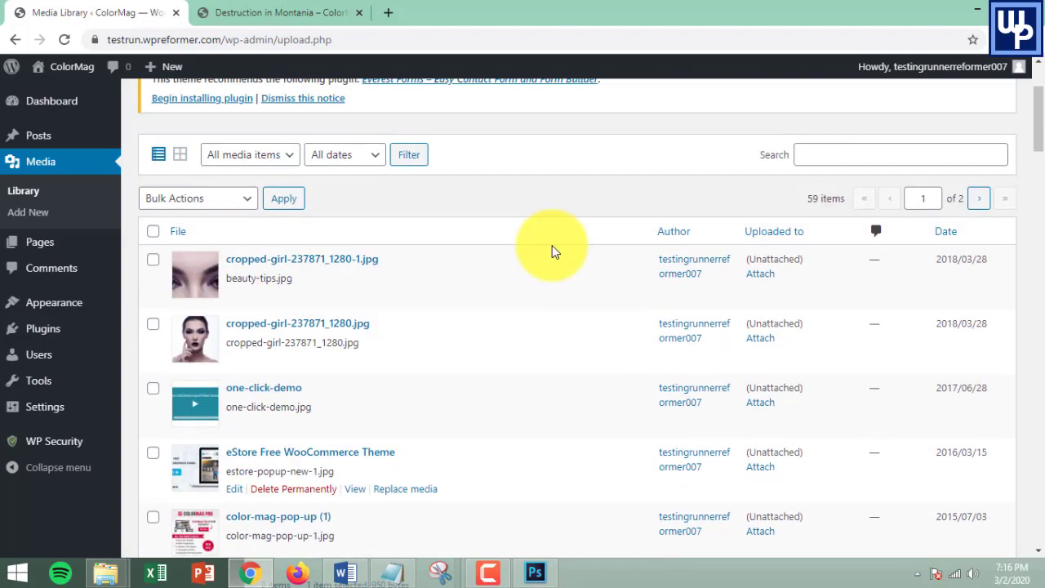
scroll(553, 253, "down", 14)
scroll(553, 282, "down", 8)
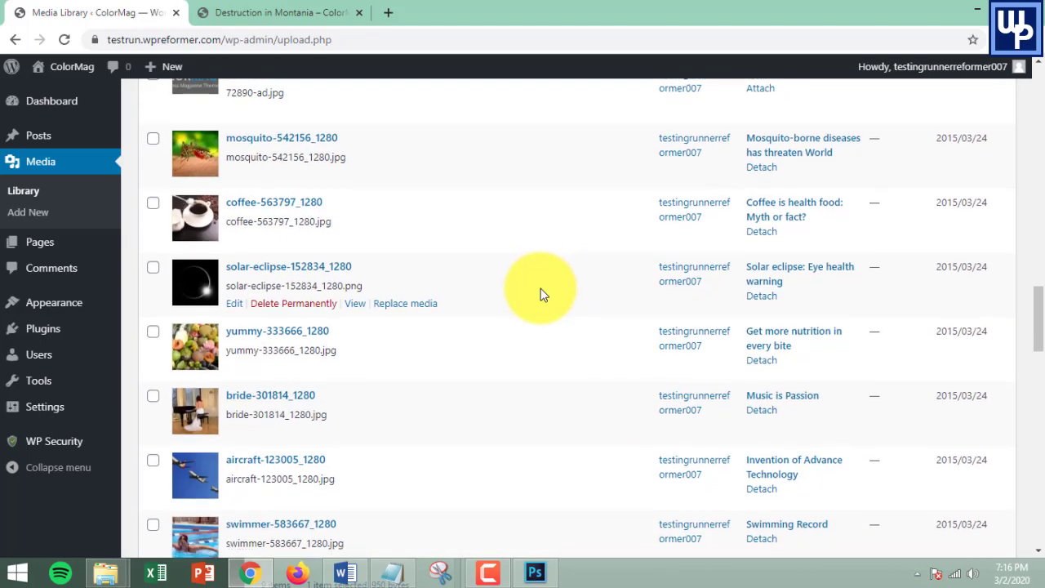
scroll(351, 285, "down", 2)
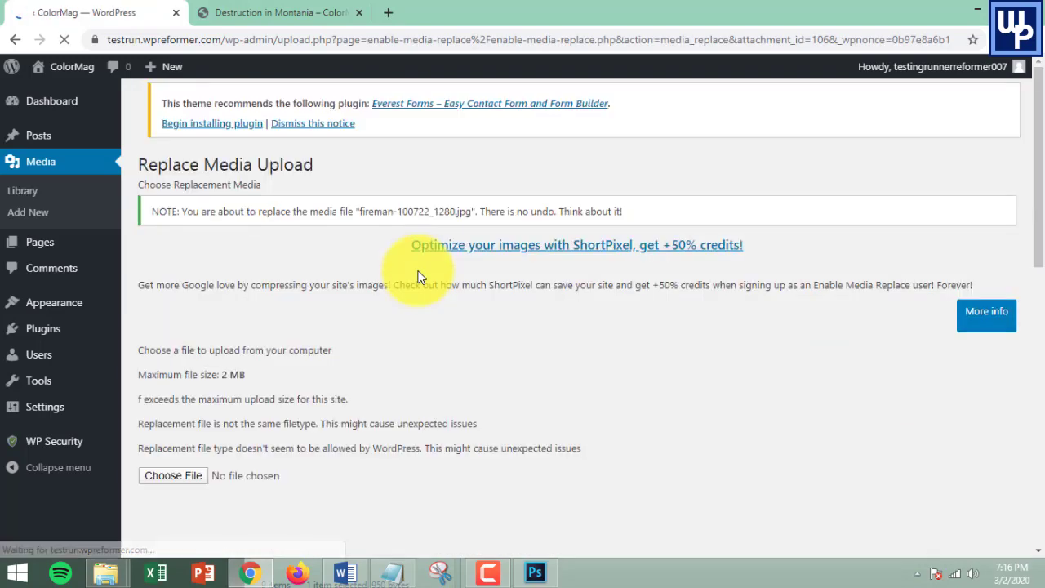
Step: Review the Replace Media Upload options for fireman-100722_1280.jpg, including 'Just replace the file' and 'Replace the date'
scroll(652, 352, "down", 4)
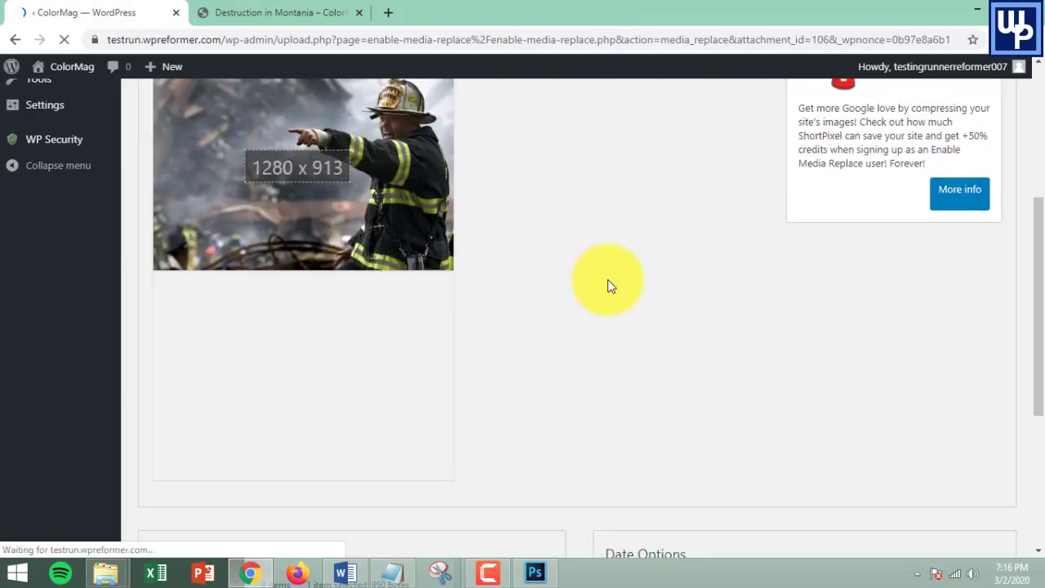
scroll(506, 310, "down", 3)
scroll(572, 298, "down", 5)
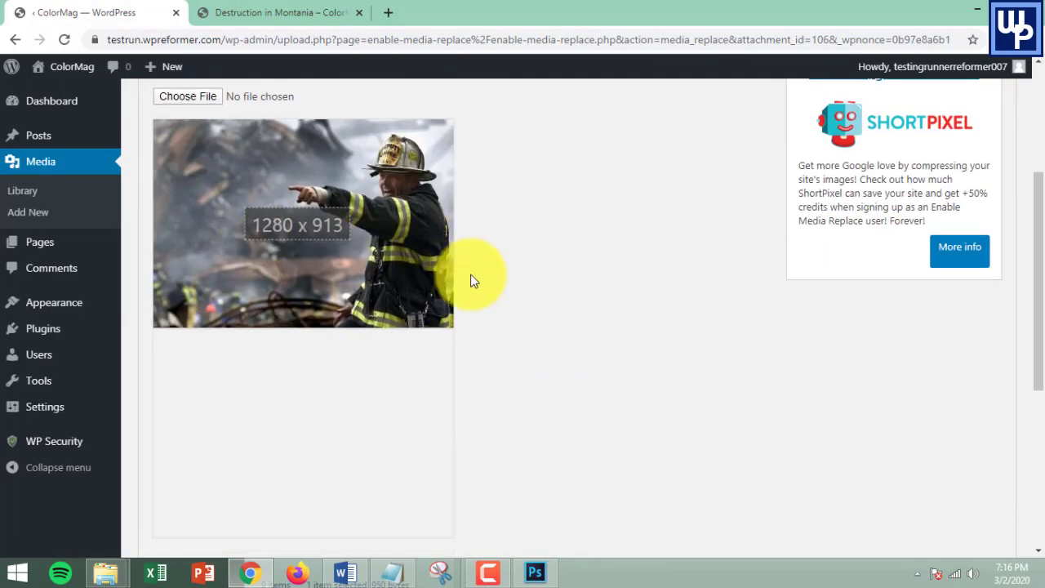
scroll(592, 307, "up", 4)
scroll(592, 307, "up", 2)
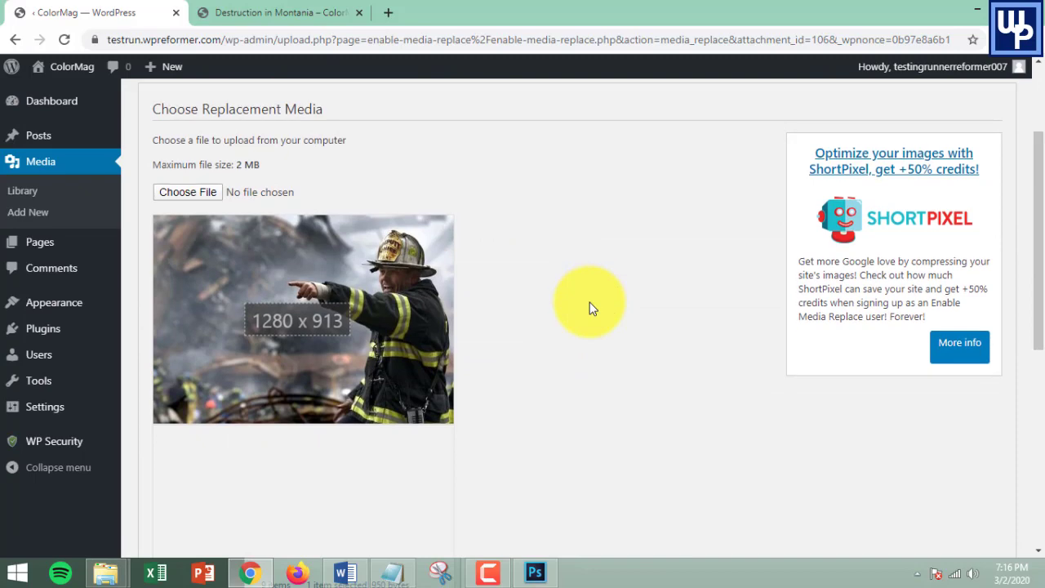
scroll(592, 307, "down", 5)
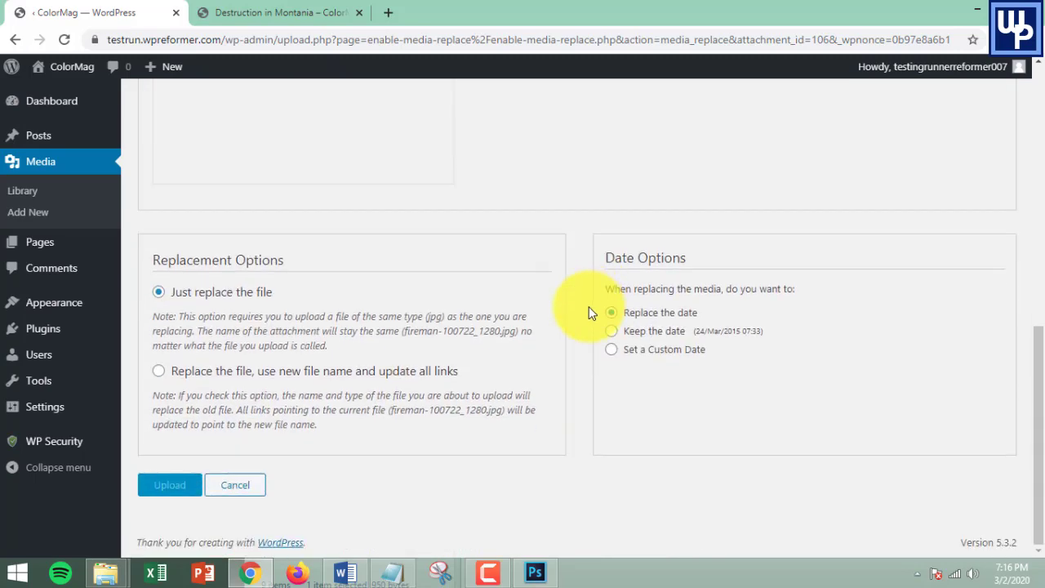
scroll(147, 252, "up", 4)
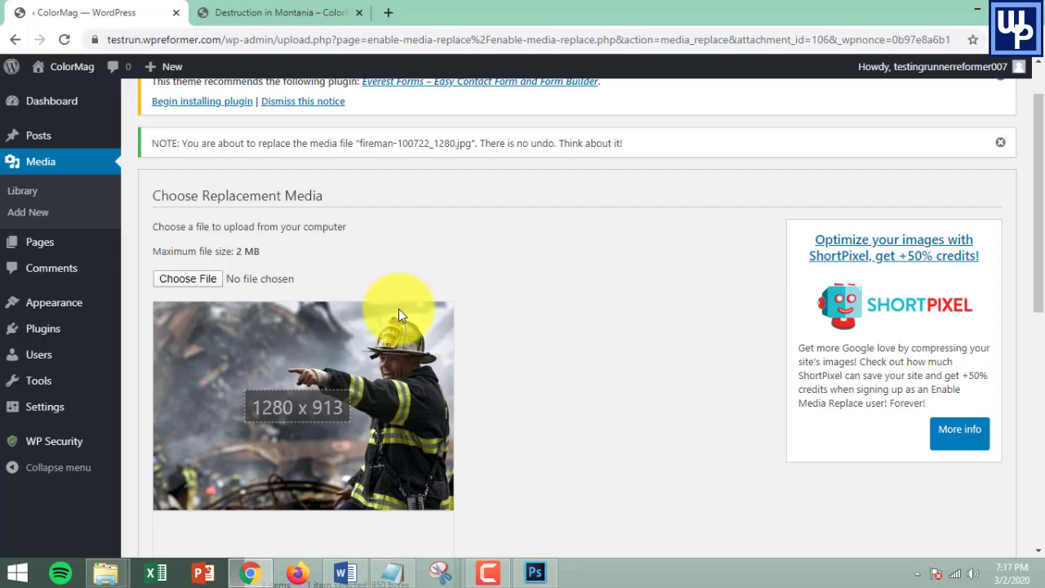
Step: Open the replacement file picker and switch to the WPReformer YOUTUBE folder window
left_click(192, 281)
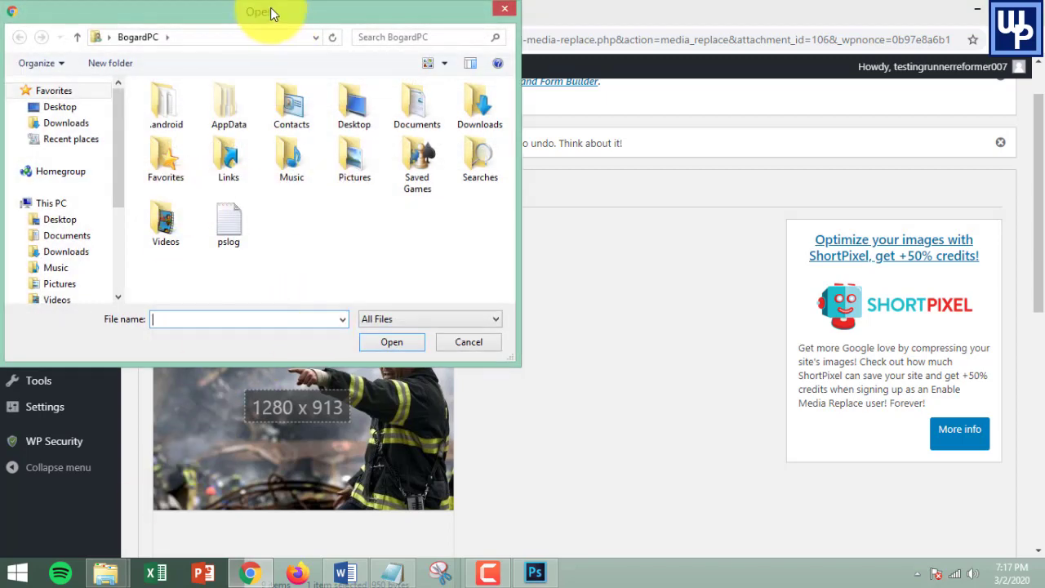
left_click_drag(271, 7, 589, 87)
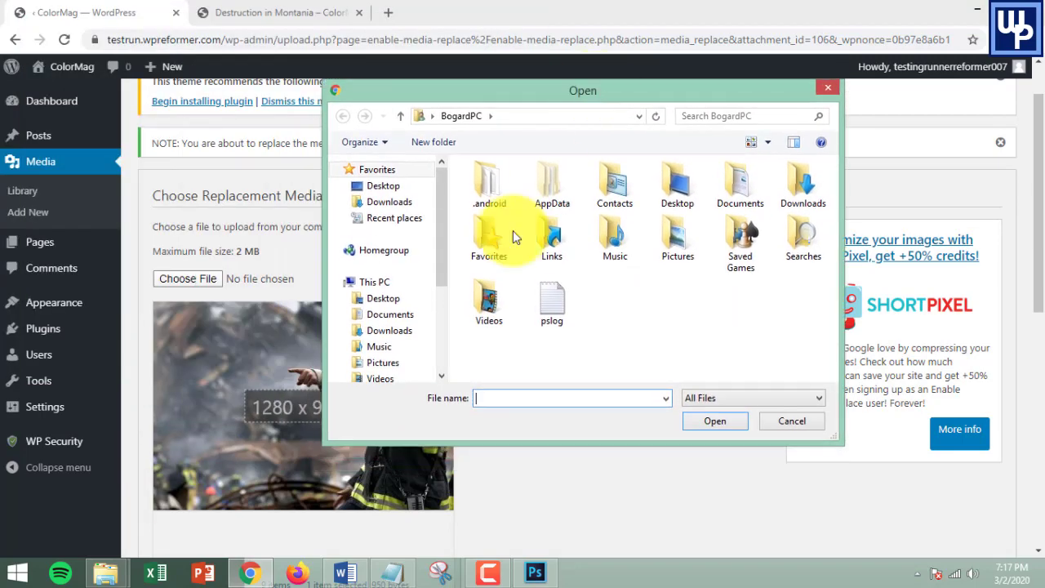
left_click(106, 574)
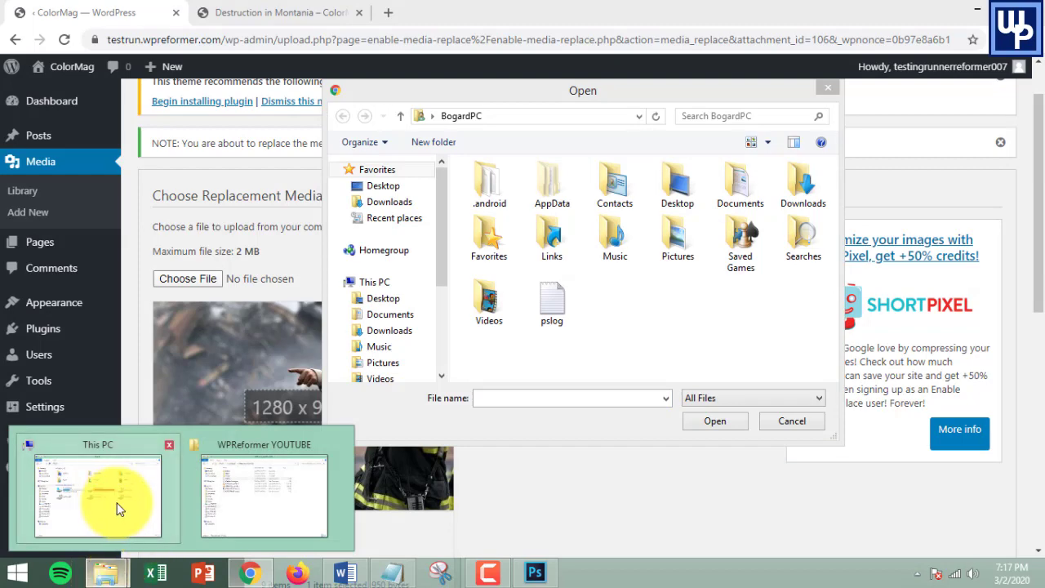
left_click(240, 494)
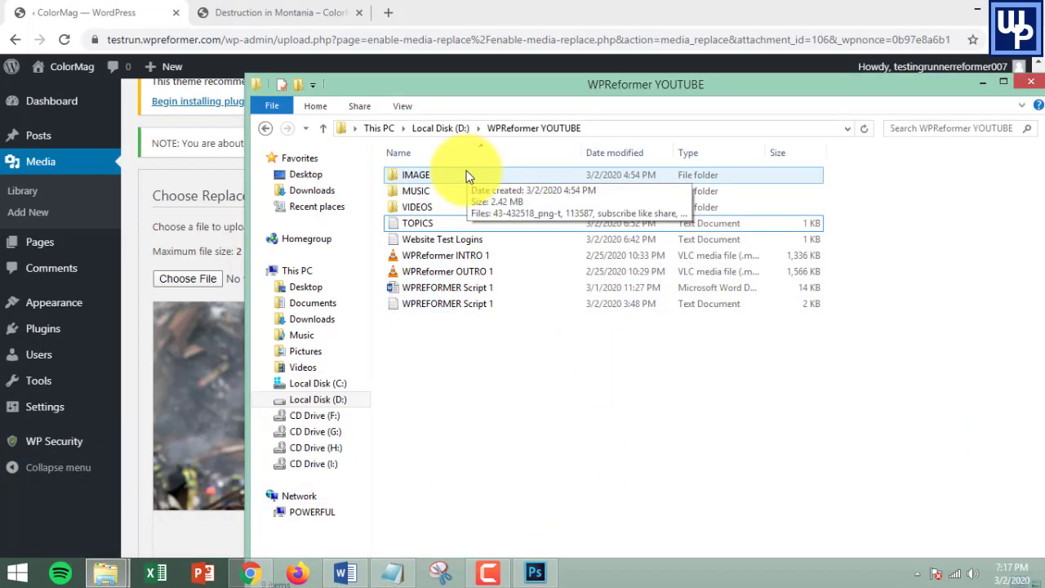
Step: Open VIDEOS > VIDEO -- 4, copy its folder path, and select the picker's location bar
left_click(456, 207)
double_click(456, 206)
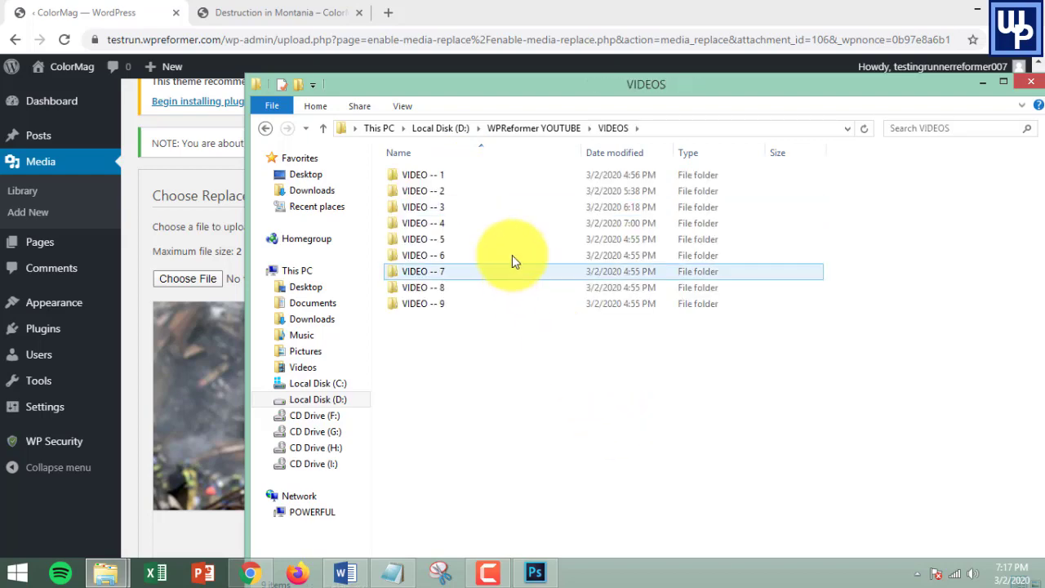
double_click(482, 226)
left_click(719, 128)
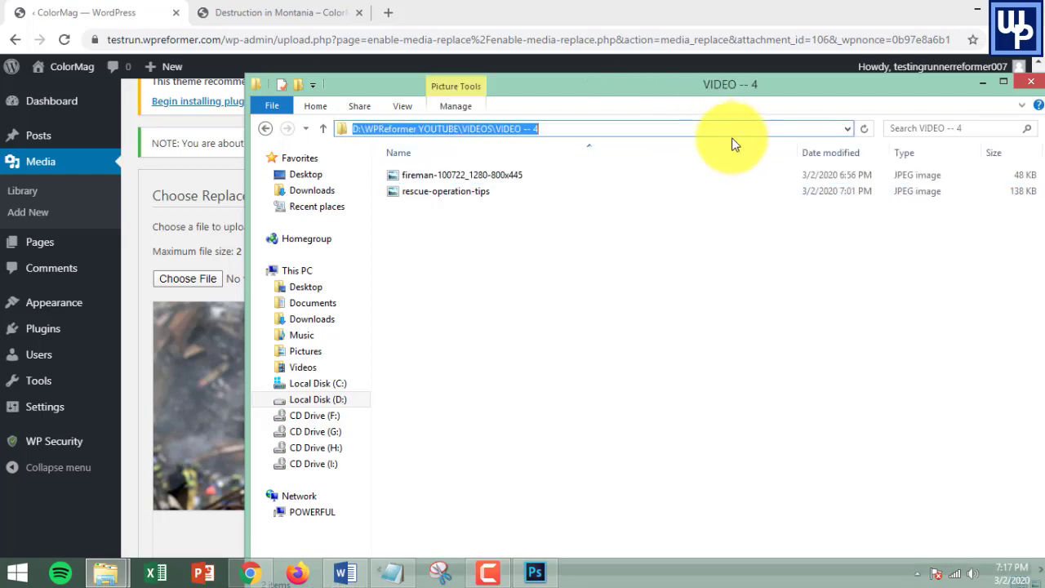
left_click(572, 7)
left_click(592, 116)
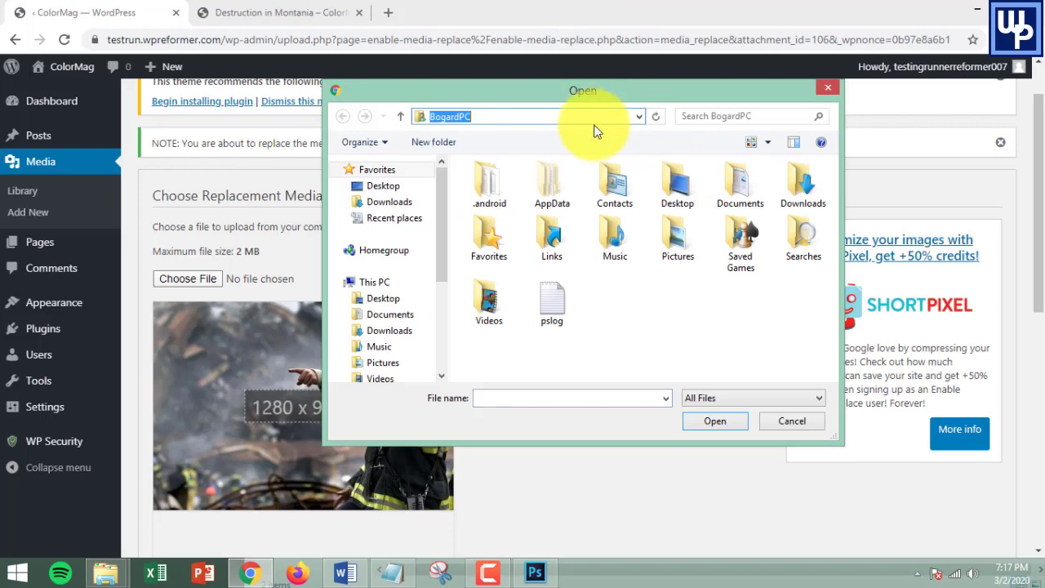
Step: Navigate the file picker to the pasted VIDEO -- 4 folder path
key("ctrl+v")
key("Return")
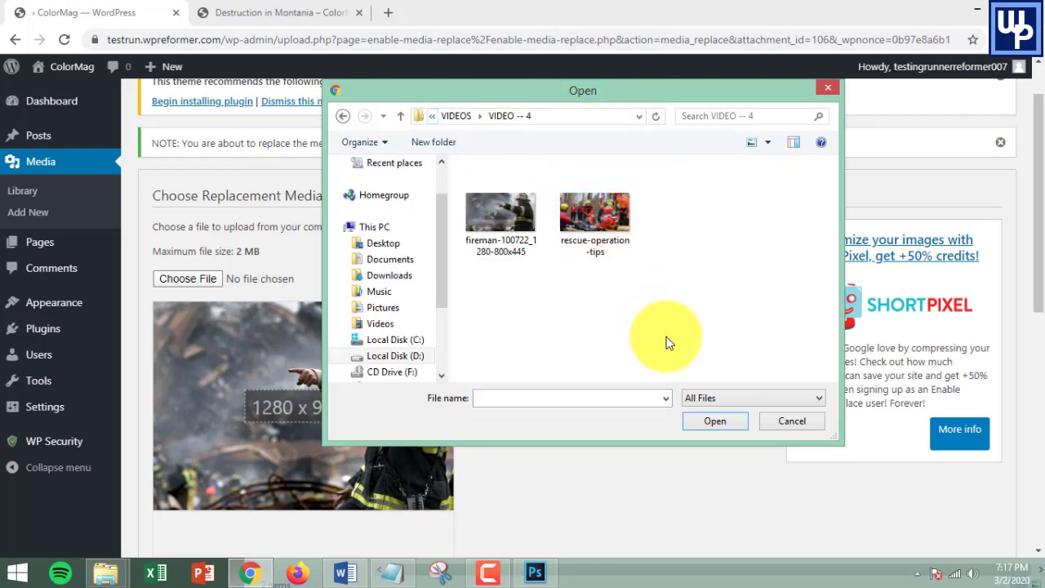
left_click_drag(472, 94, 714, 98)
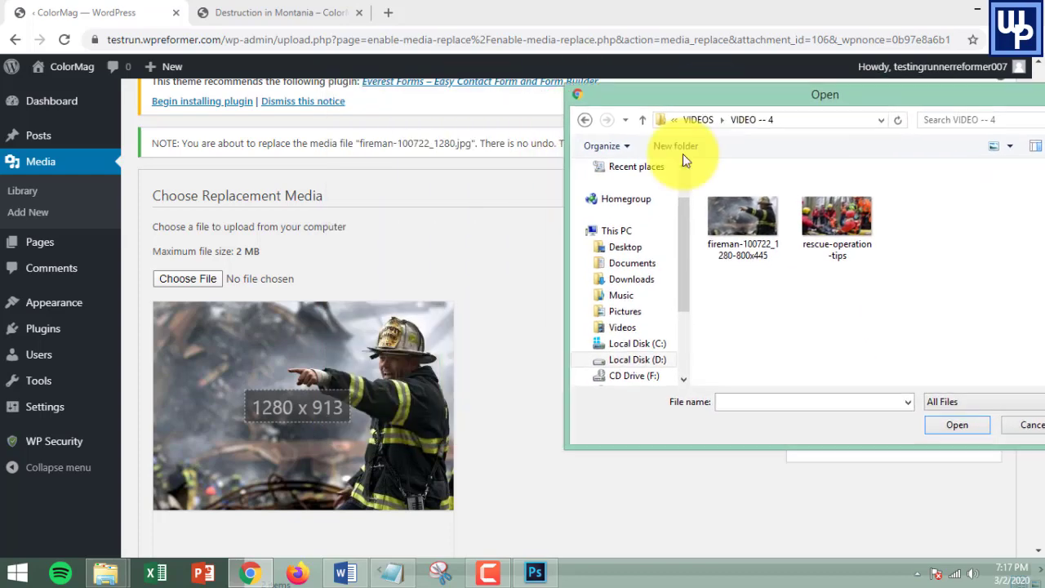
Step: Choose rescue-operation-tips.jpg as the replacement file instead of the fireman image
left_click(740, 214)
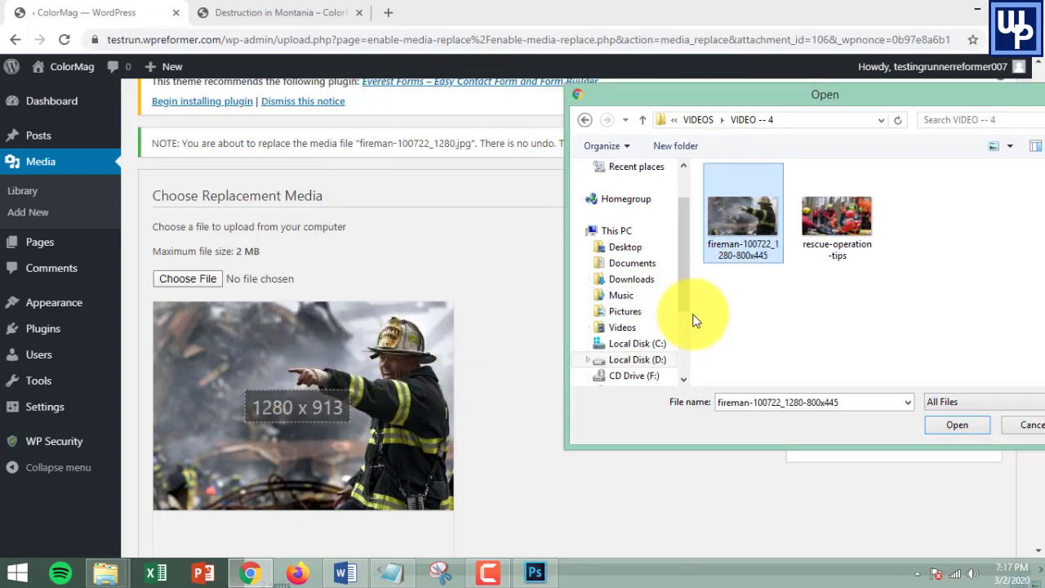
left_click(761, 288)
left_click(759, 260)
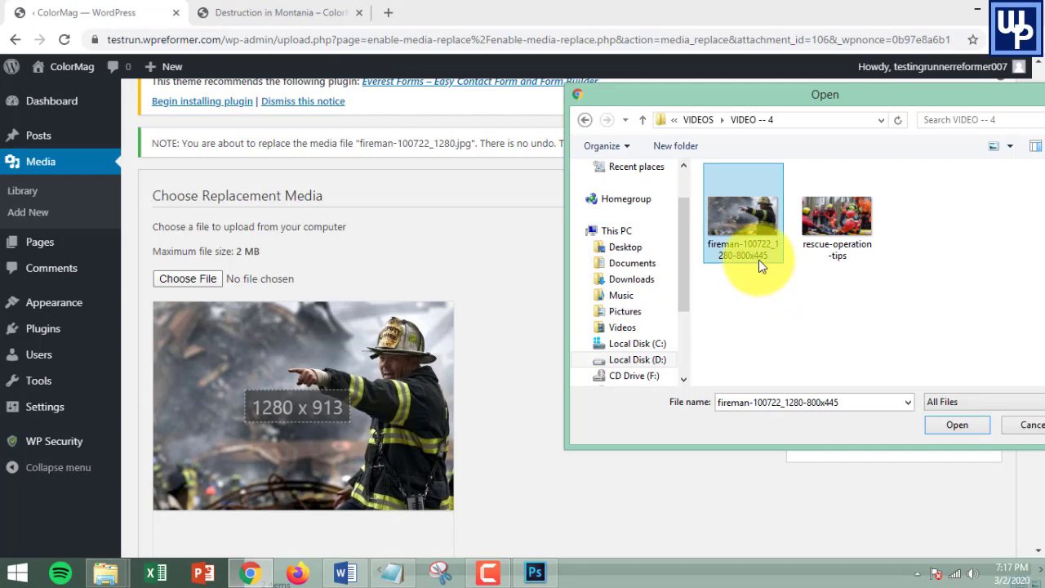
left_click(735, 307)
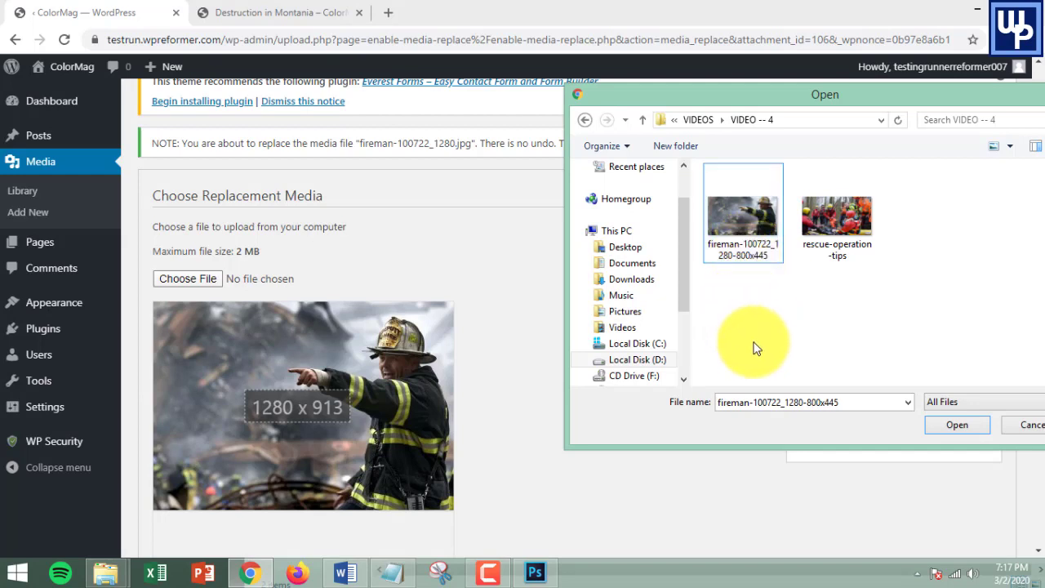
left_click(733, 256)
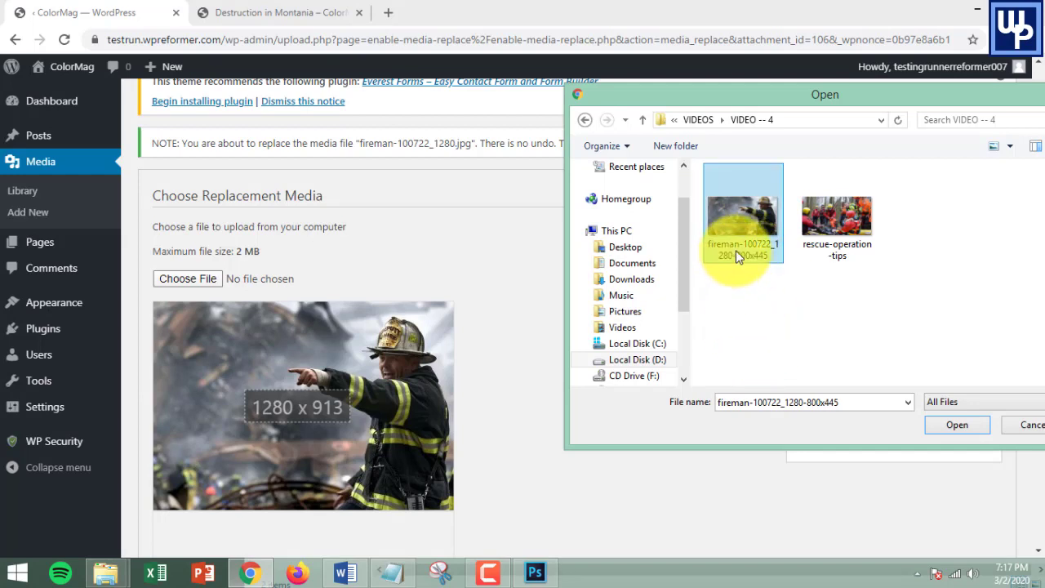
left_click(768, 343)
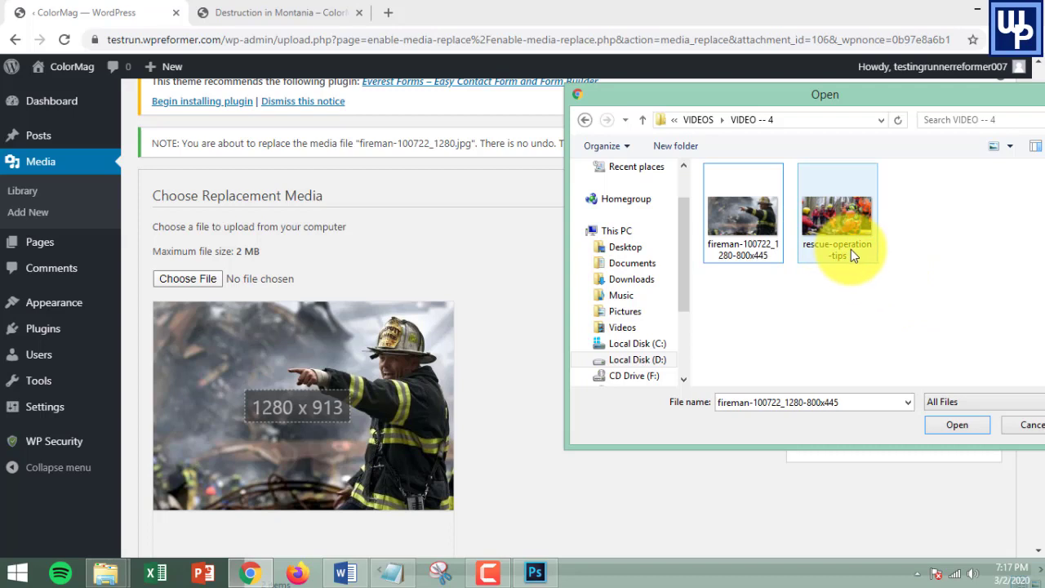
mouse_move(851, 249)
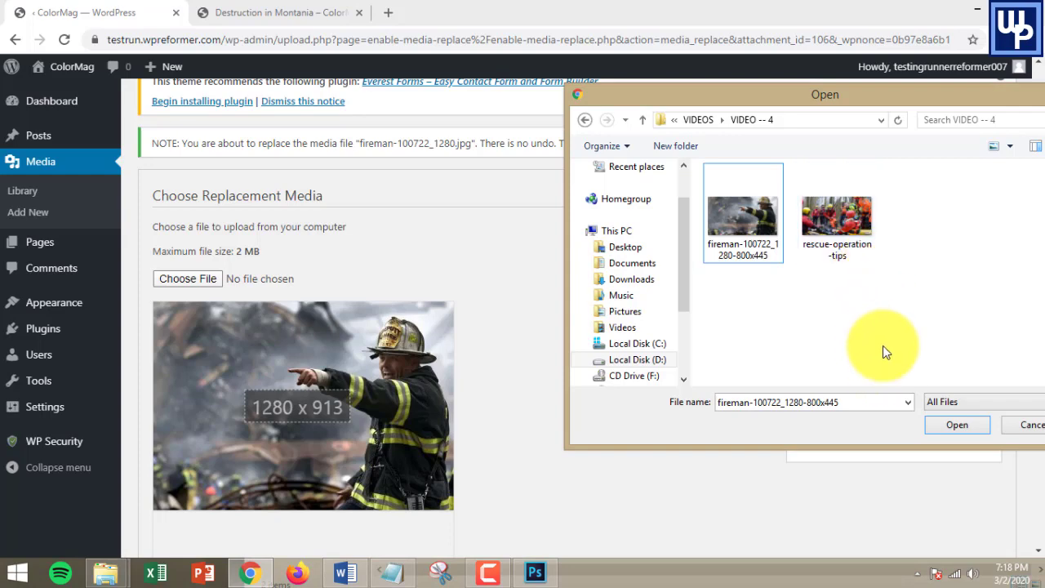
left_click(833, 216)
Step: Confirm rescue-operation-tips.jpg as the replacement file and view its 800 x 445 preview
left_click(957, 426)
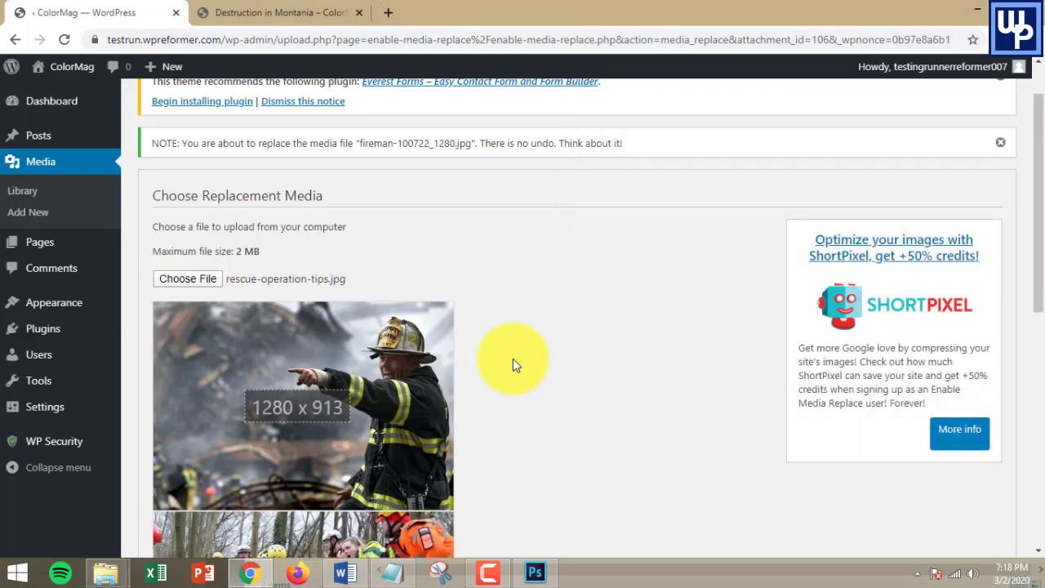
scroll(740, 274, "down", 4)
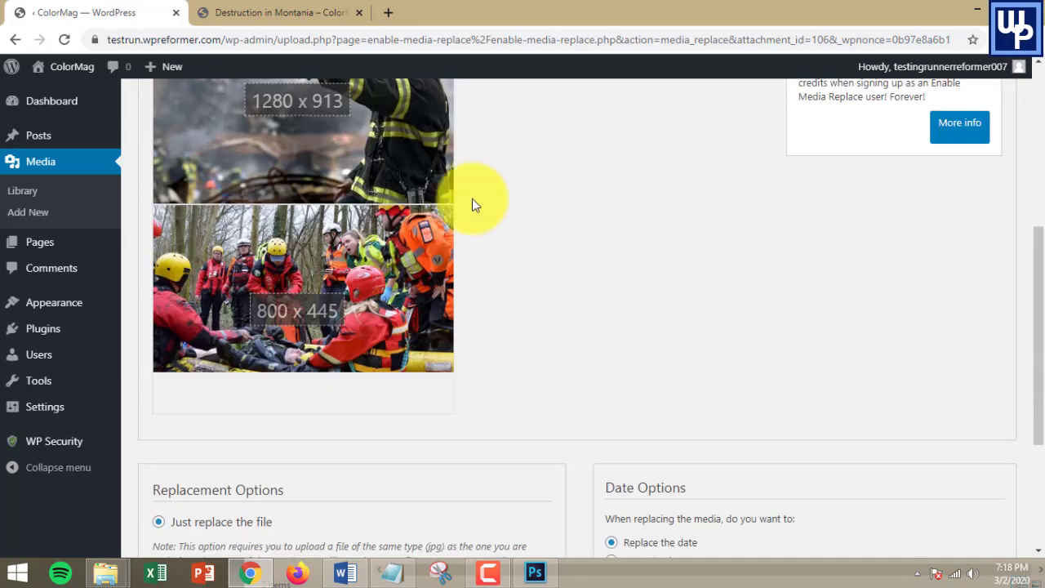
scroll(727, 365, "up", 2)
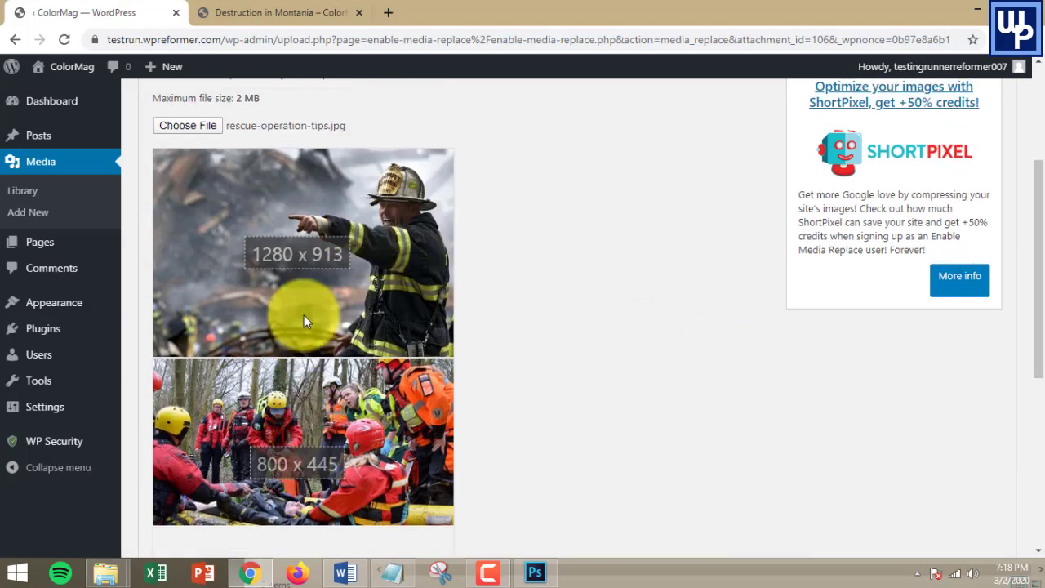
scroll(398, 256, "down", 5)
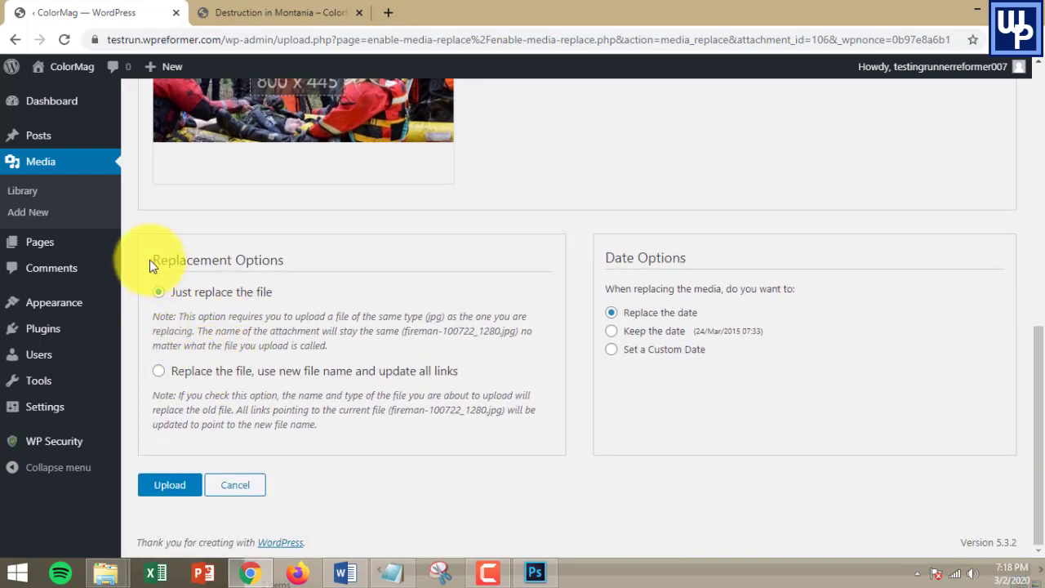
Step: Highlight the Replacement Options text and compare the 1280 x 913 and 800 x 445 previews
left_click_drag(149, 259, 284, 296)
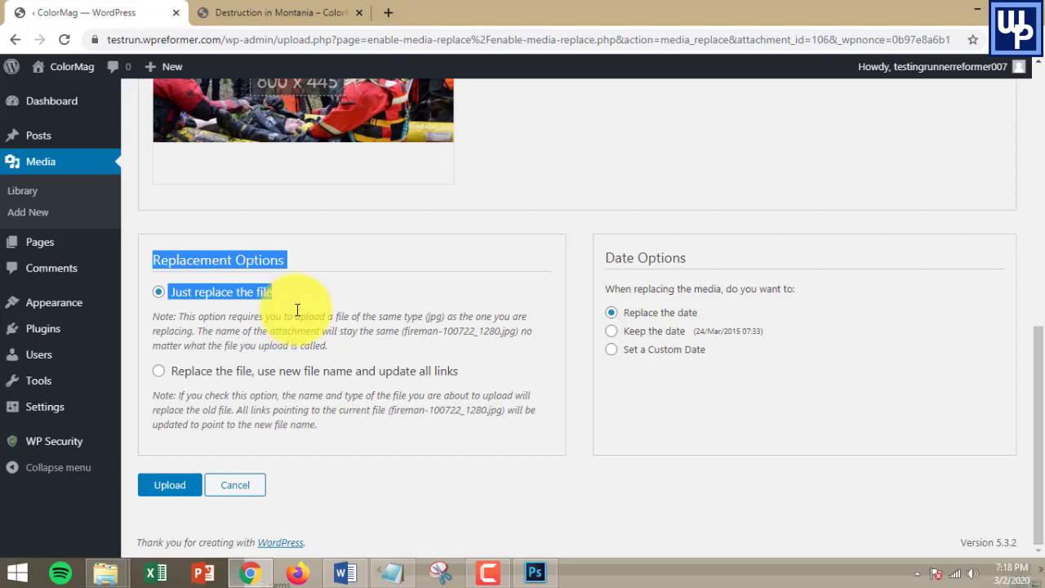
scroll(343, 327, "up", 1)
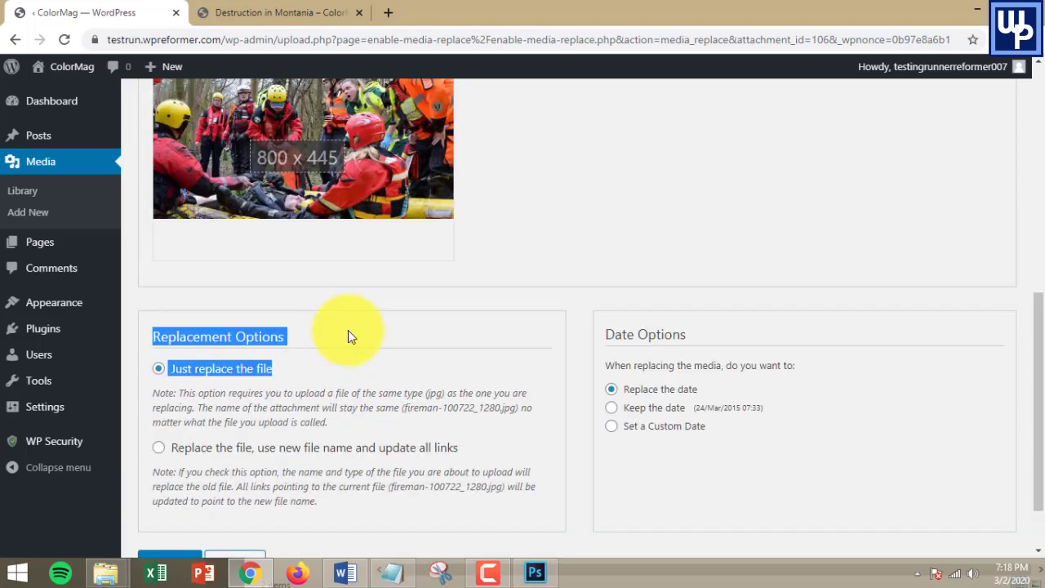
scroll(348, 336, "up", 3)
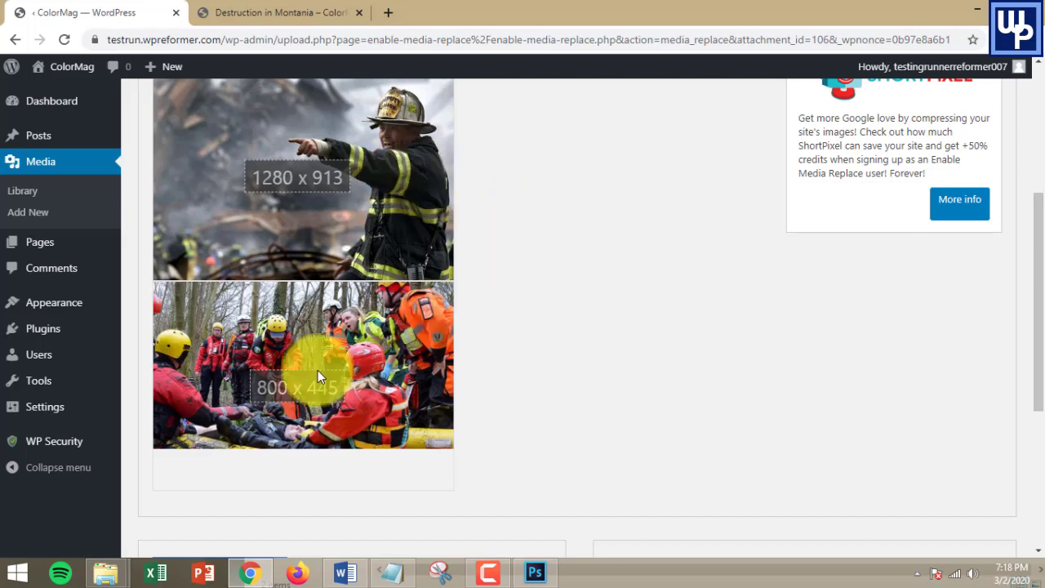
scroll(318, 372, "down", 3)
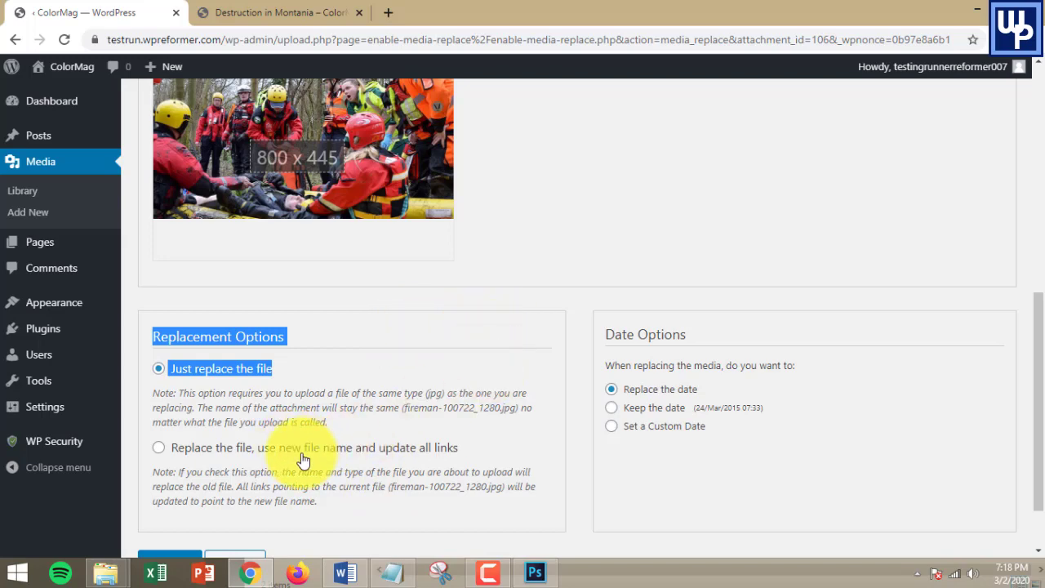
scroll(373, 292, "up", 2)
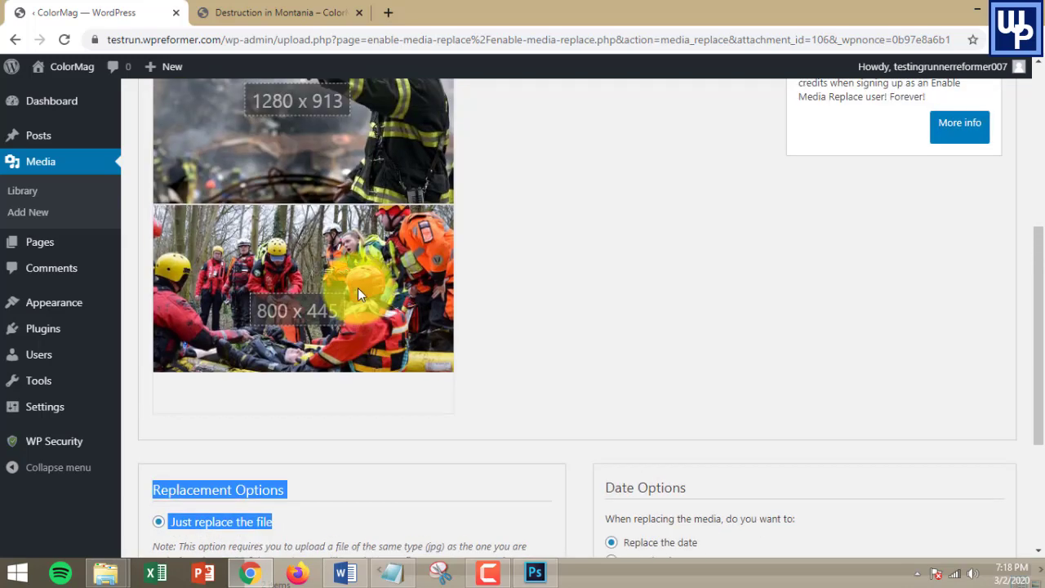
scroll(368, 292, "down", 3)
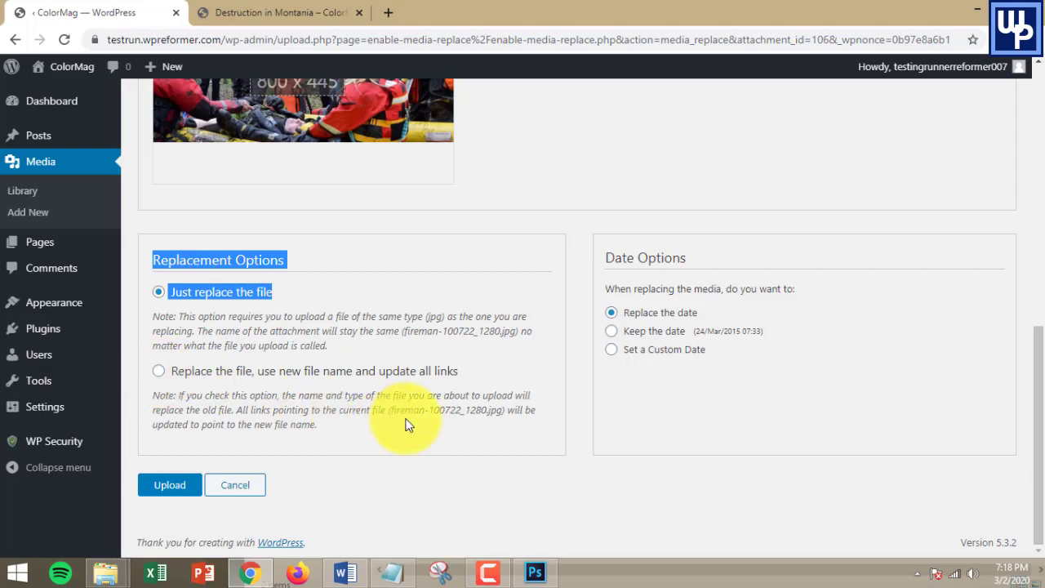
Step: Choose 'Replace the file, use new file name and update all links' under Replacement Options
left_click(160, 373)
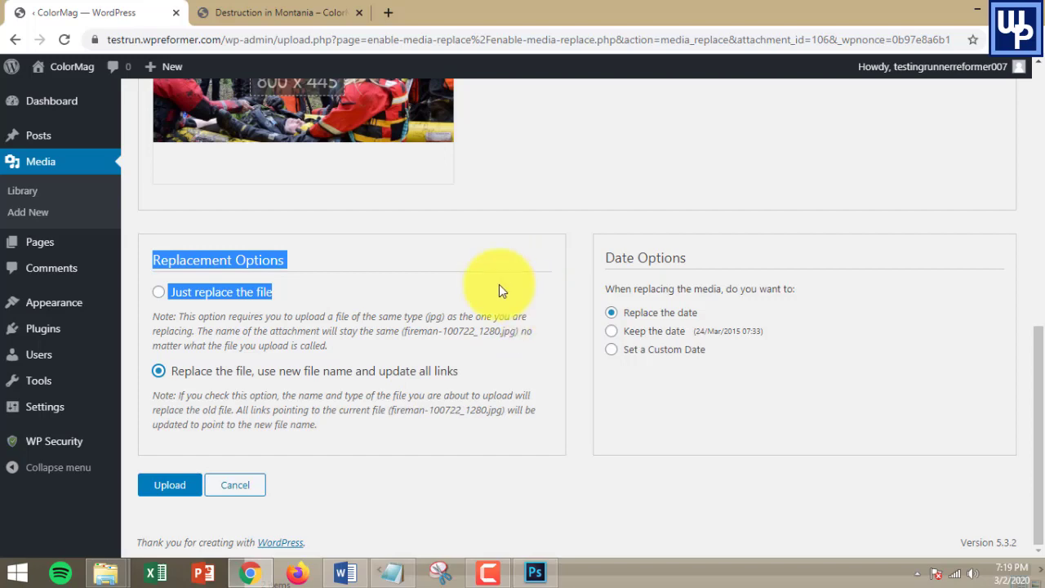
scroll(682, 196, "up", 3)
scroll(411, 294, "up", 2)
scroll(442, 359, "down", 2)
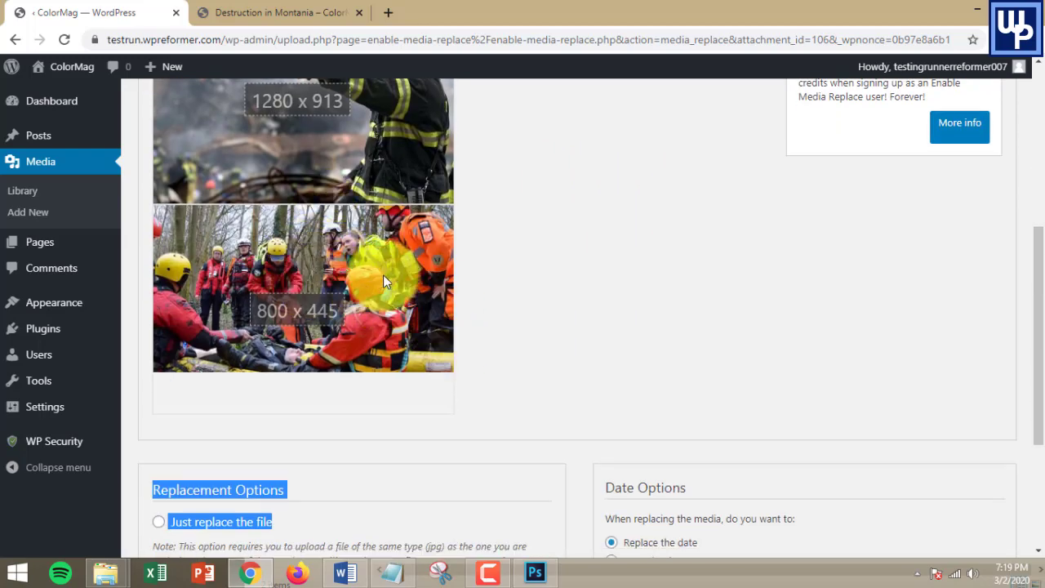
scroll(508, 437, "down", 3)
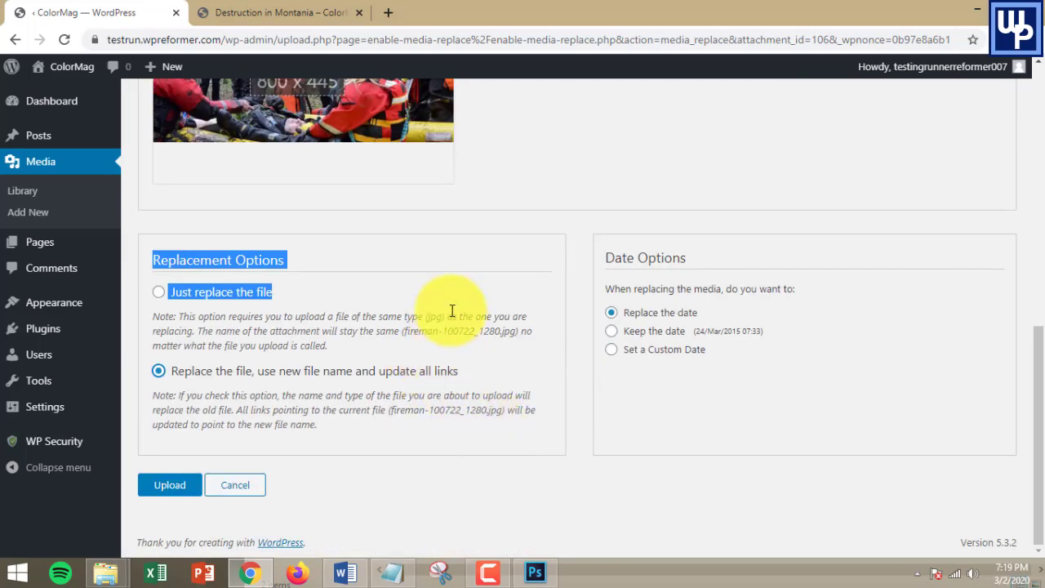
Step: Upload the replacement and review the Edit Media page: rescue-operation-tips.jpg, JPG, 137 KB, 800 × 445
left_click(167, 485)
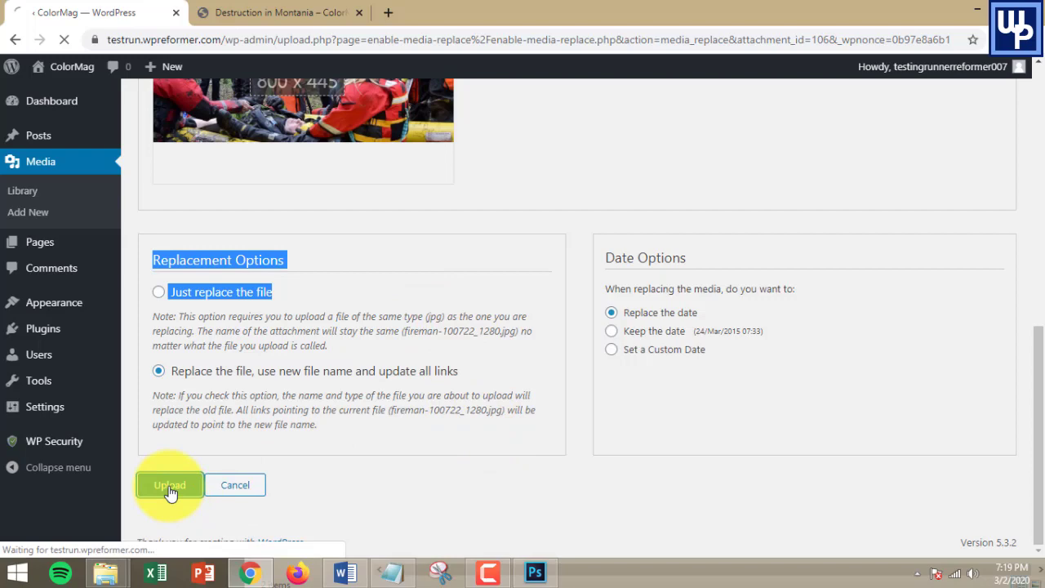
scroll(392, 294, "up", 4)
scroll(485, 290, "up", 1)
scroll(485, 290, "down", 4)
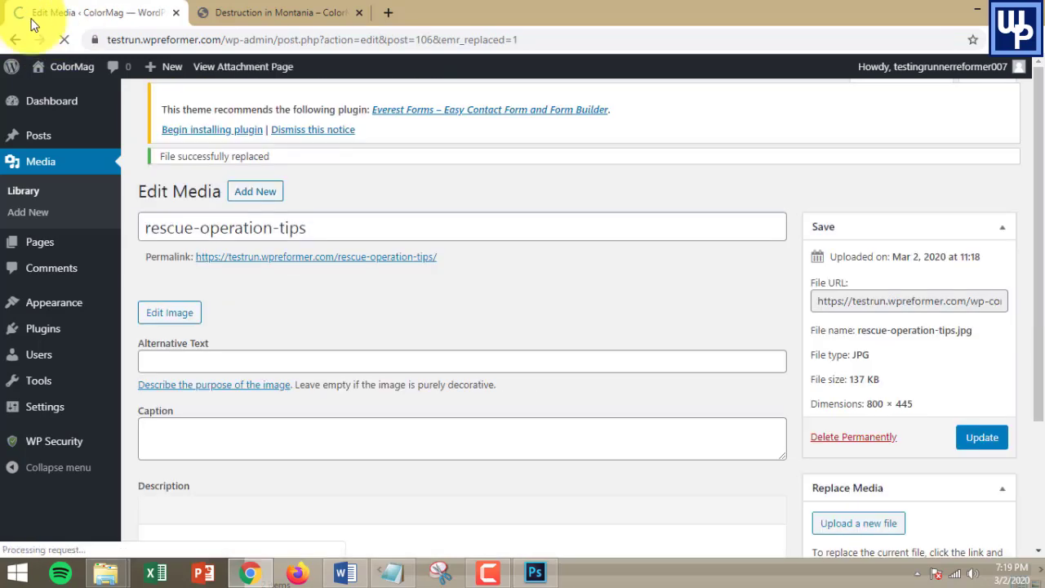
scroll(623, 290, "down", 3)
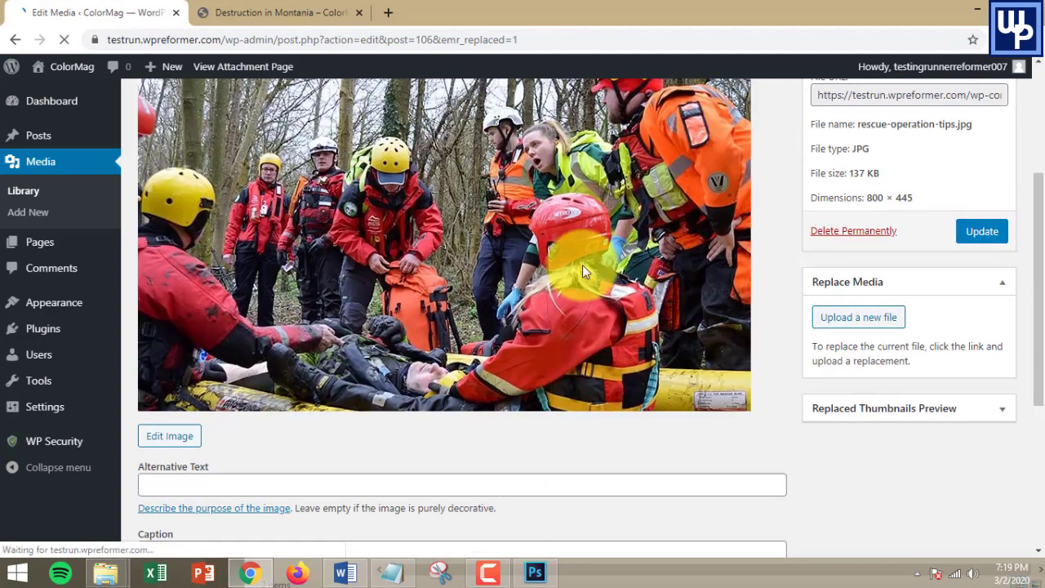
scroll(587, 257, "down", 4)
scroll(610, 278, "up", 4)
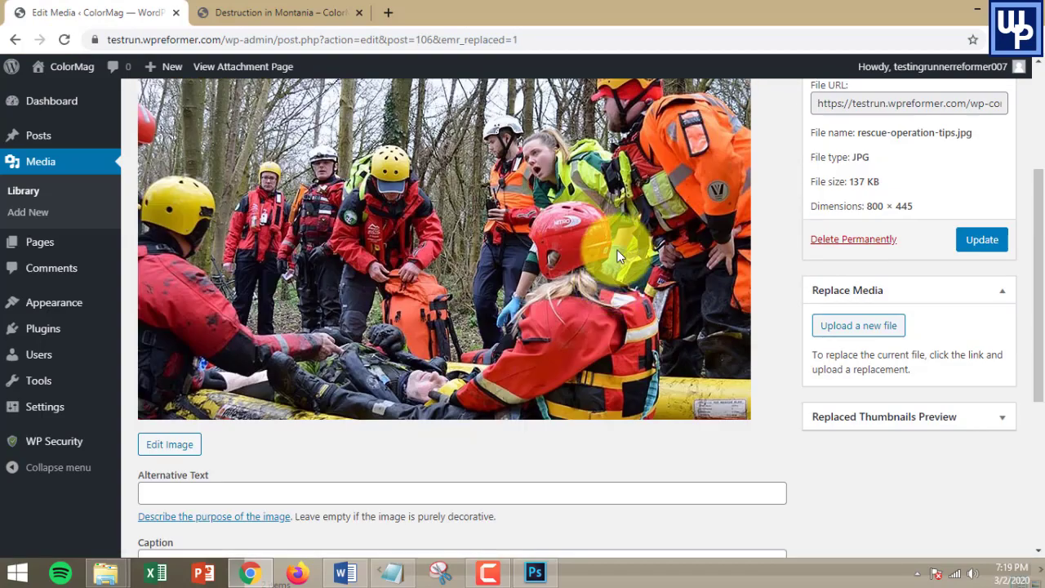
scroll(618, 245, "down", 2)
scroll(618, 243, "up", 3)
Step: Highlight rescue-operation-tips.jpg at the end of the File URL field
left_click(863, 179)
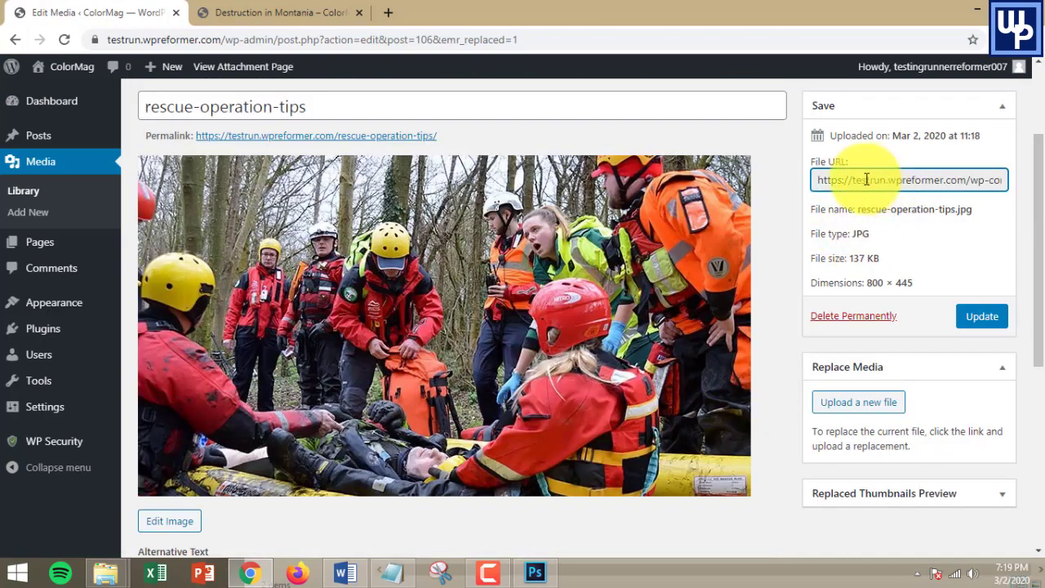
left_click(898, 180)
left_click_drag(939, 179, 878, 179)
left_click_drag(1039, 181, 1007, 179)
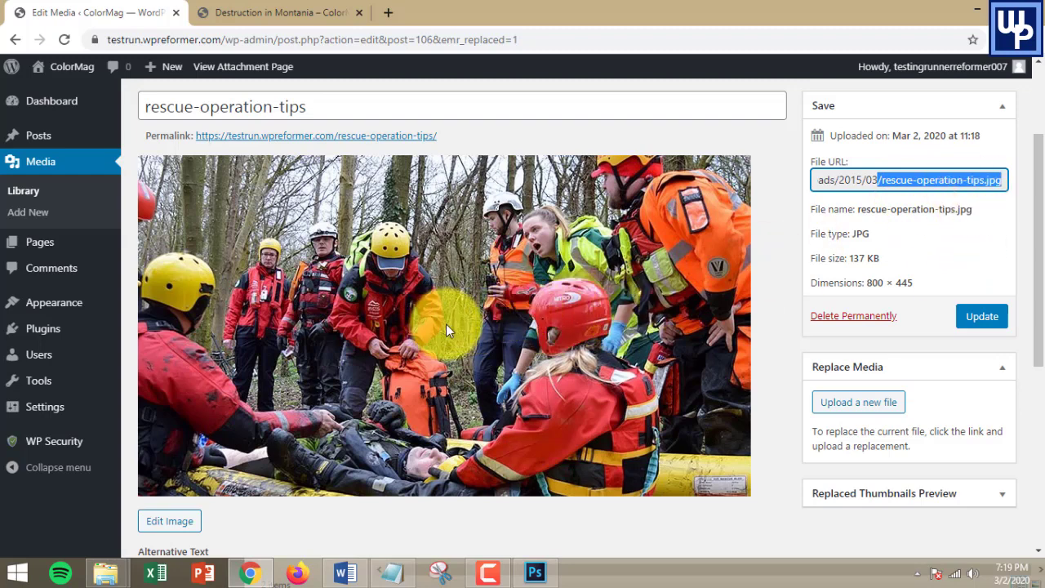
scroll(613, 318, "down", 5)
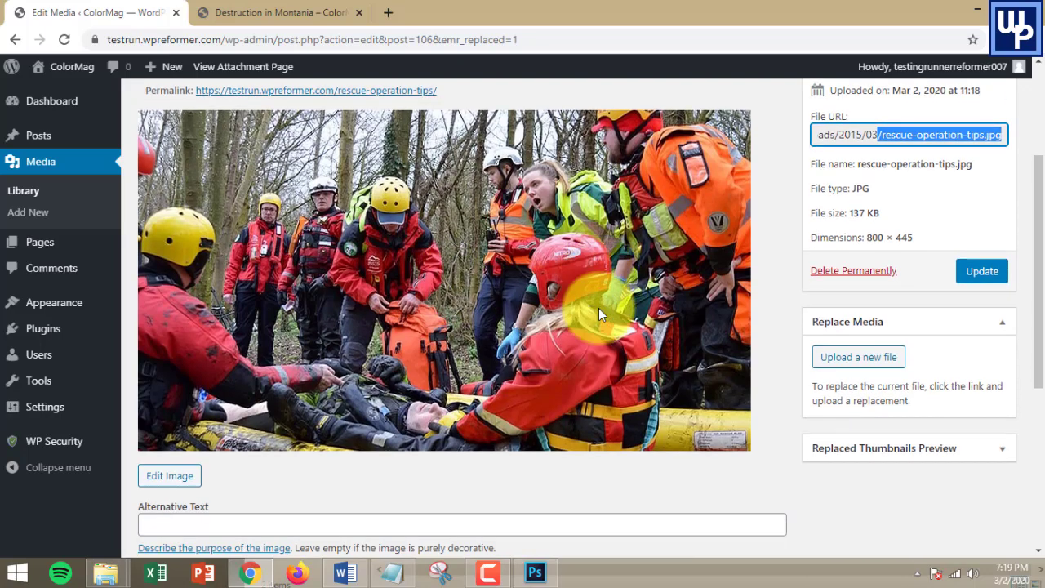